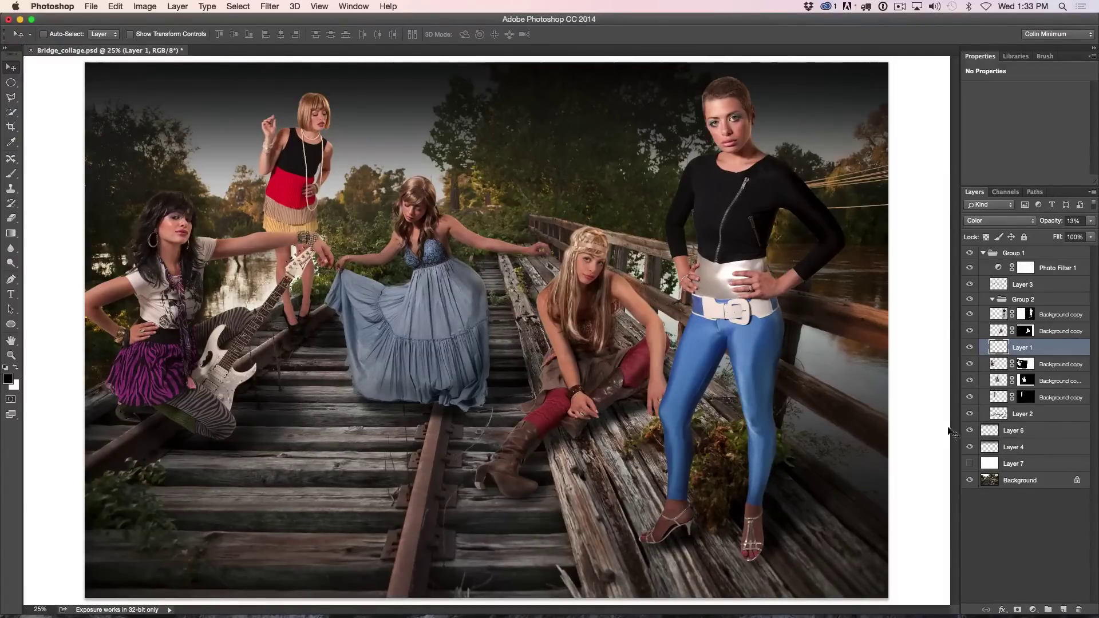
Show the white Layer 7 behind the figures and switch Layer 3 off and on to examine its shadow painting
{"action": "left_click", "coordinate": [968, 463]}
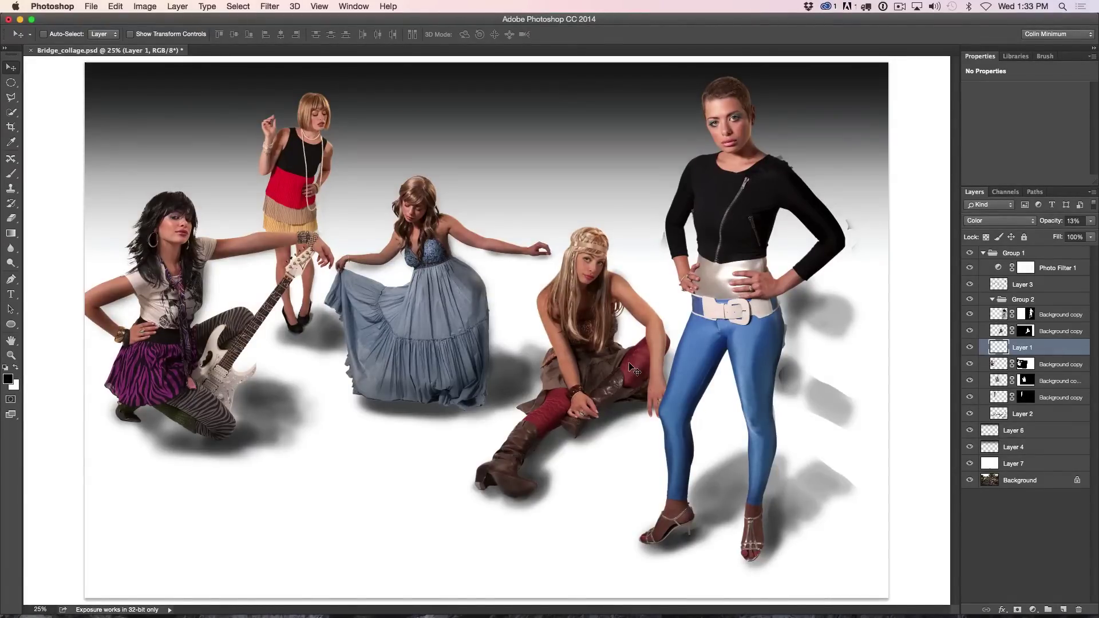
{"action": "left_click", "coordinate": [970, 285]}
{"action": "left_click", "coordinate": [970, 284]}
{"action": "left_click", "coordinate": [969, 285]}
{"action": "left_click", "coordinate": [969, 285]}
{"action": "left_click", "coordinate": [969, 284]}
{"action": "left_click", "coordinate": [970, 284]}
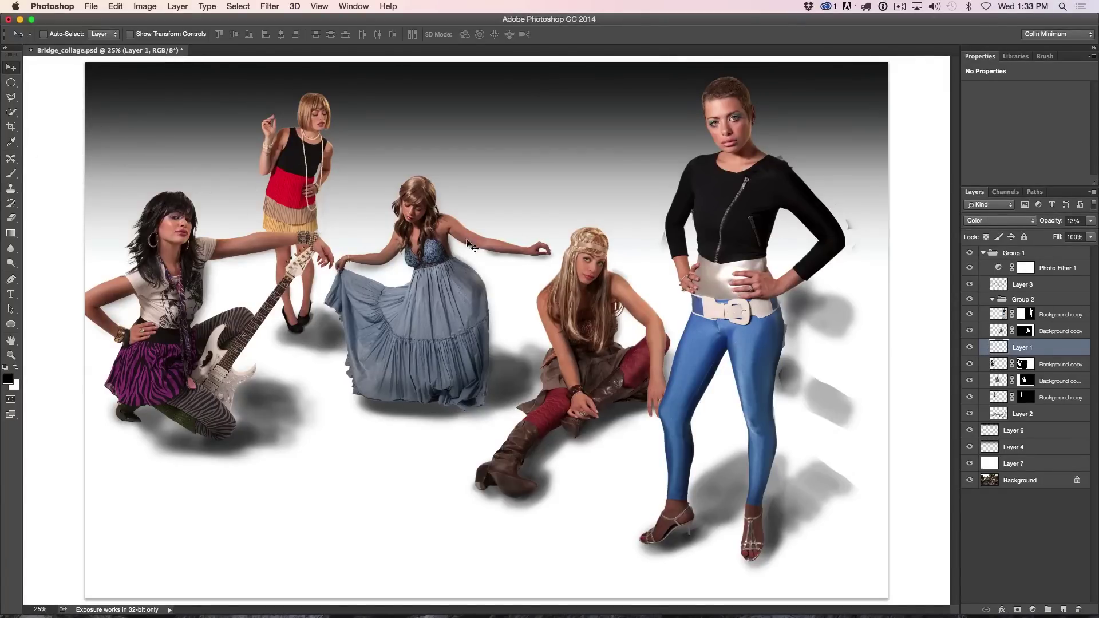
Compare the figures with and without Layer 1, and hide Layer 3 and Layer 2 to view them without shadows
{"action": "left_click", "coordinate": [969, 348]}
{"action": "left_click", "coordinate": [968, 348]}
{"action": "left_click", "coordinate": [969, 284]}
{"action": "left_click", "coordinate": [969, 284]}
{"action": "left_click", "coordinate": [969, 285]}
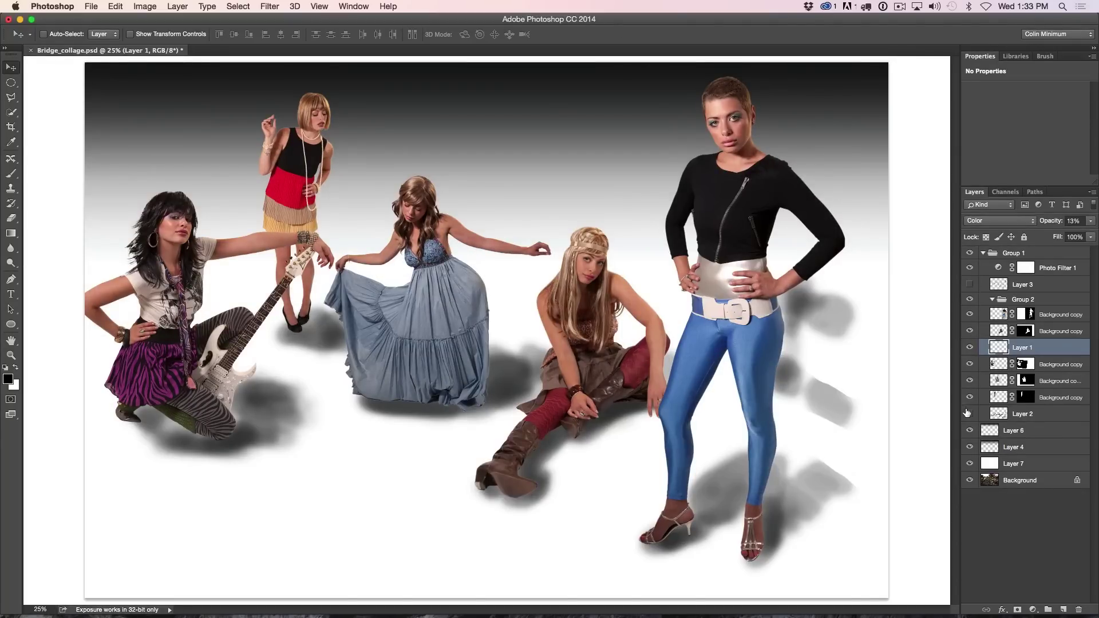
{"action": "left_click", "coordinate": [967, 414]}
{"action": "left_click", "coordinate": [968, 413]}
{"action": "left_click", "coordinate": [967, 413]}
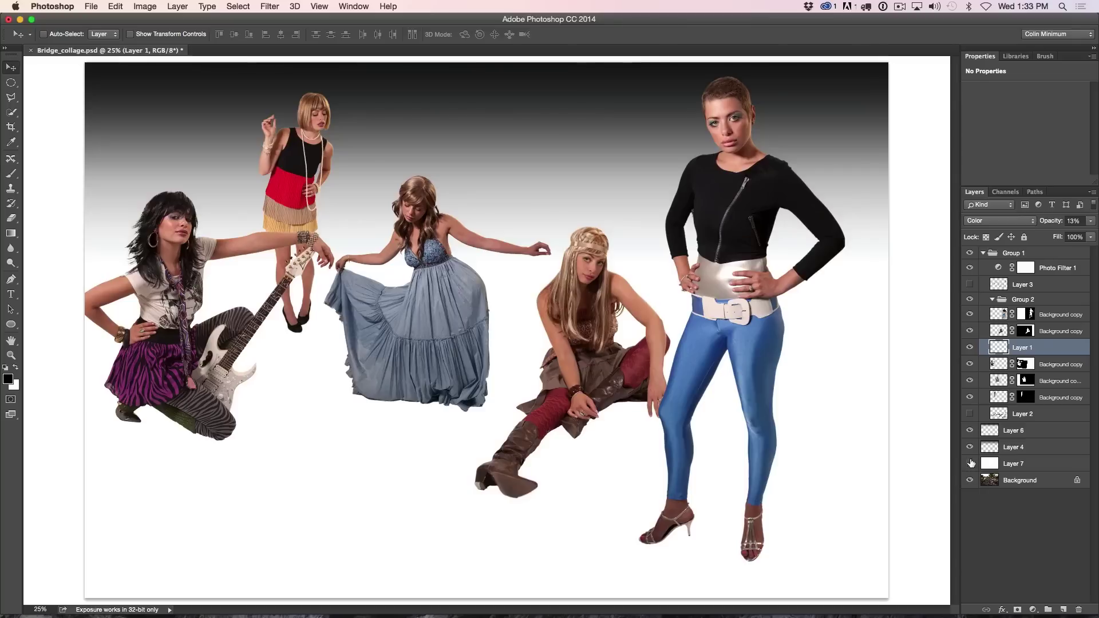
Hide Layer 7 to view the bridge scene, compare it with and without Layer 2, and show Layer 3 again
{"action": "left_click", "coordinate": [969, 463]}
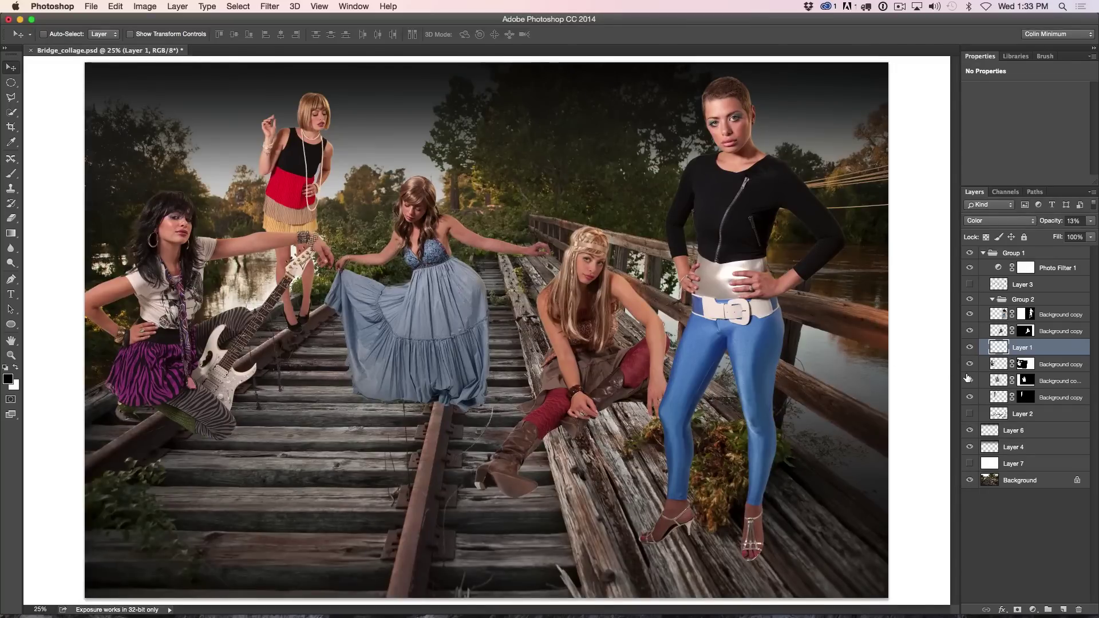
{"action": "left_click", "coordinate": [969, 414]}
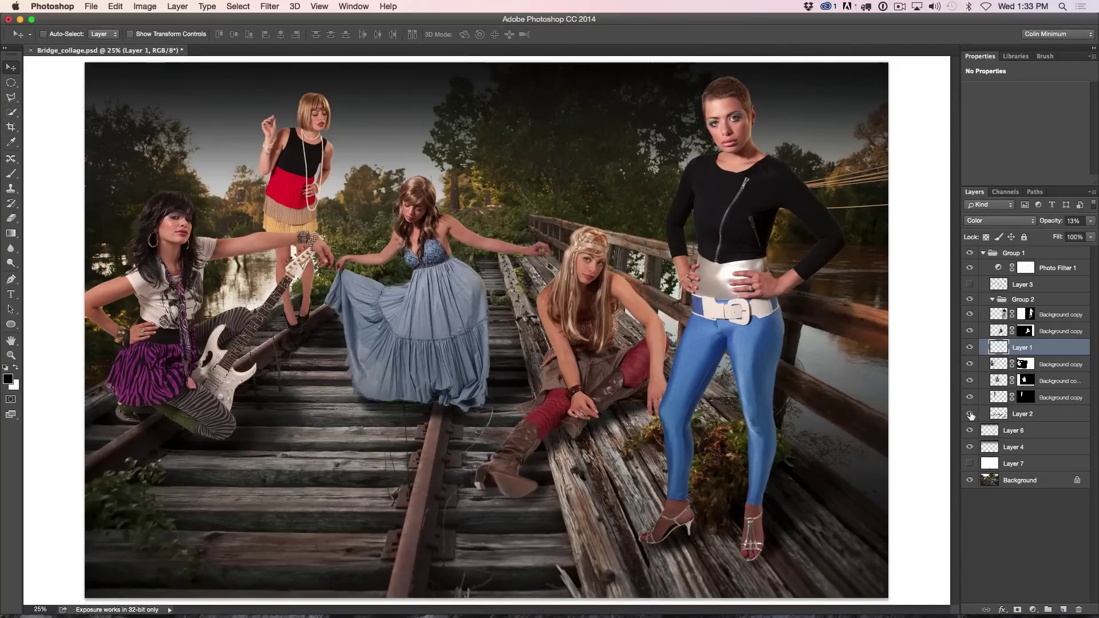
{"action": "left_click", "coordinate": [969, 414]}
{"action": "left_click", "coordinate": [969, 414]}
{"action": "left_click", "coordinate": [970, 414]}
{"action": "left_click", "coordinate": [970, 414]}
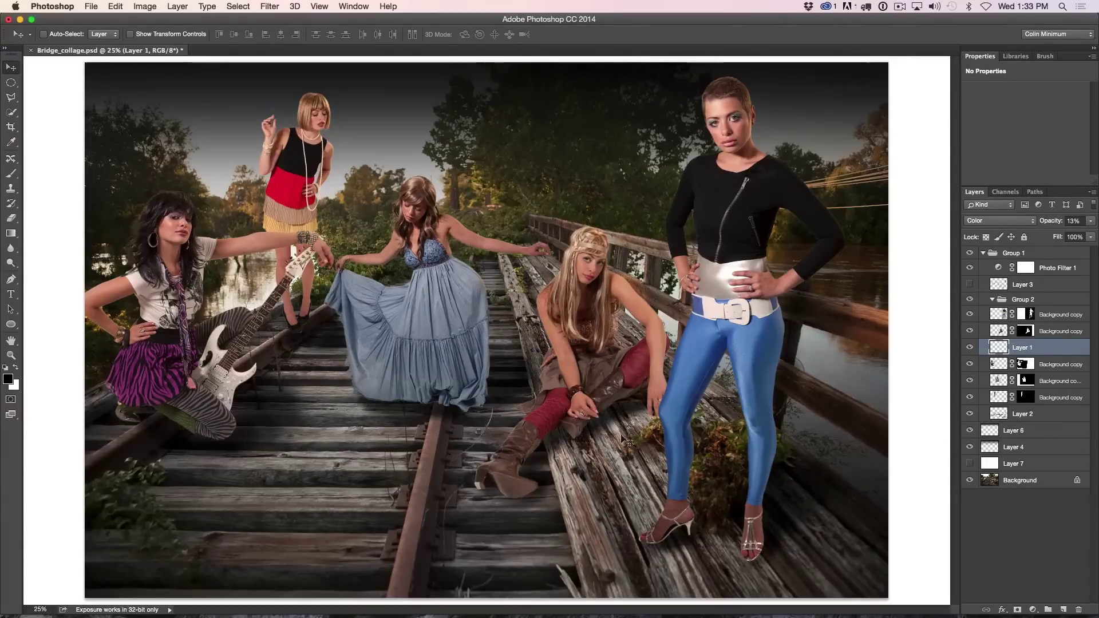
{"action": "left_click", "coordinate": [969, 284]}
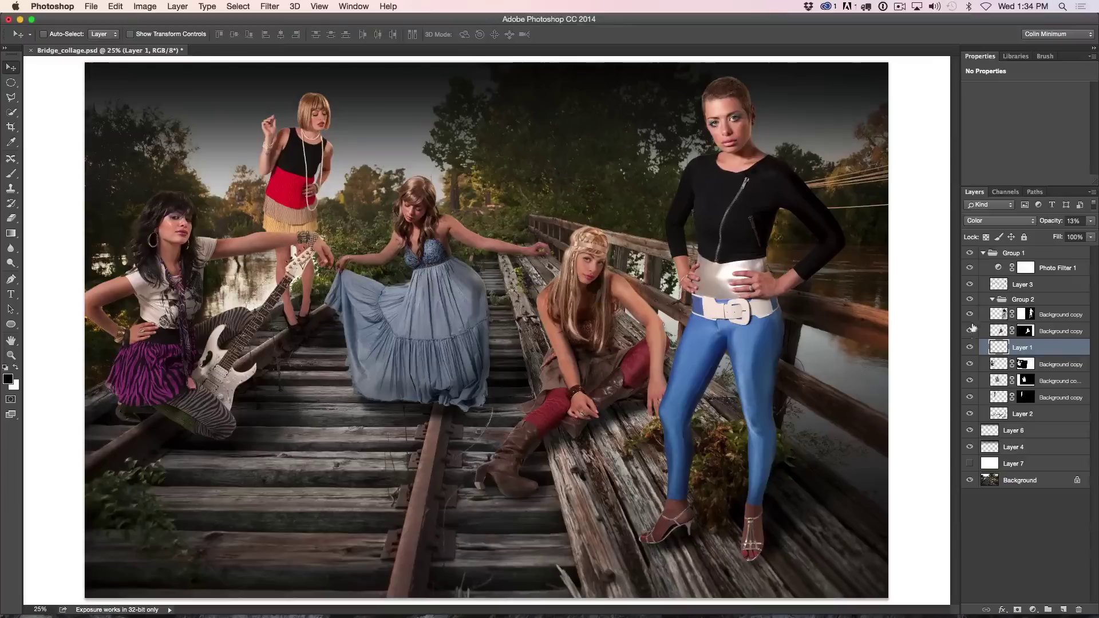
Hide the other collage layers, leaving only the guitarist cutout on the white Layer 7
{"action": "left_click_drag", "start_coordinate": [971, 458], "coordinate": [970, 271]}
{"action": "left_click", "coordinate": [969, 463]}
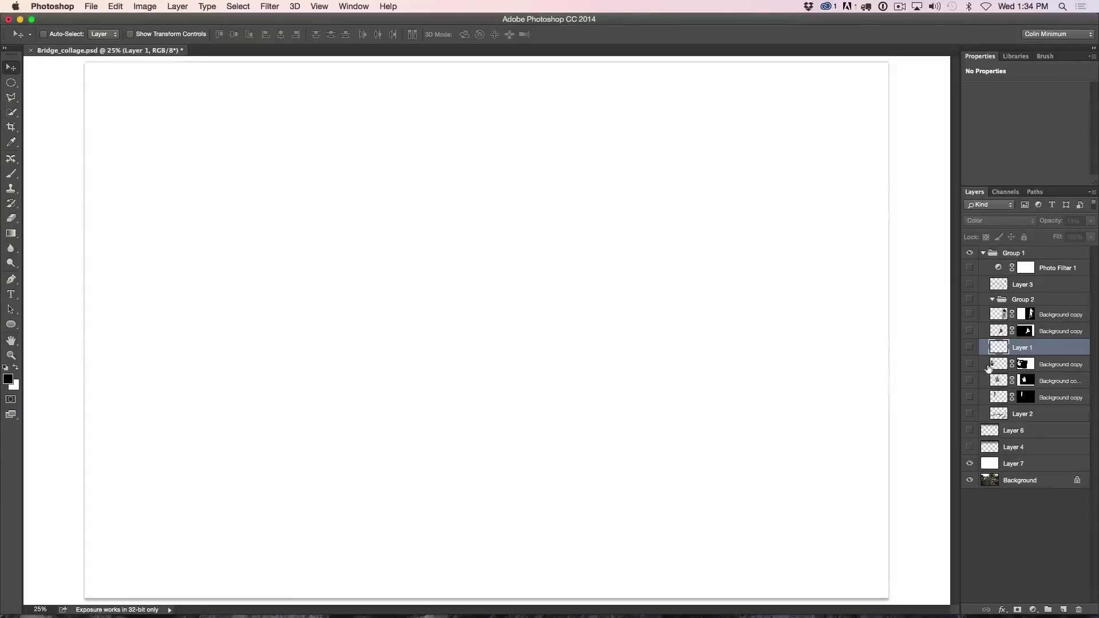
{"action": "left_click", "coordinate": [970, 364]}
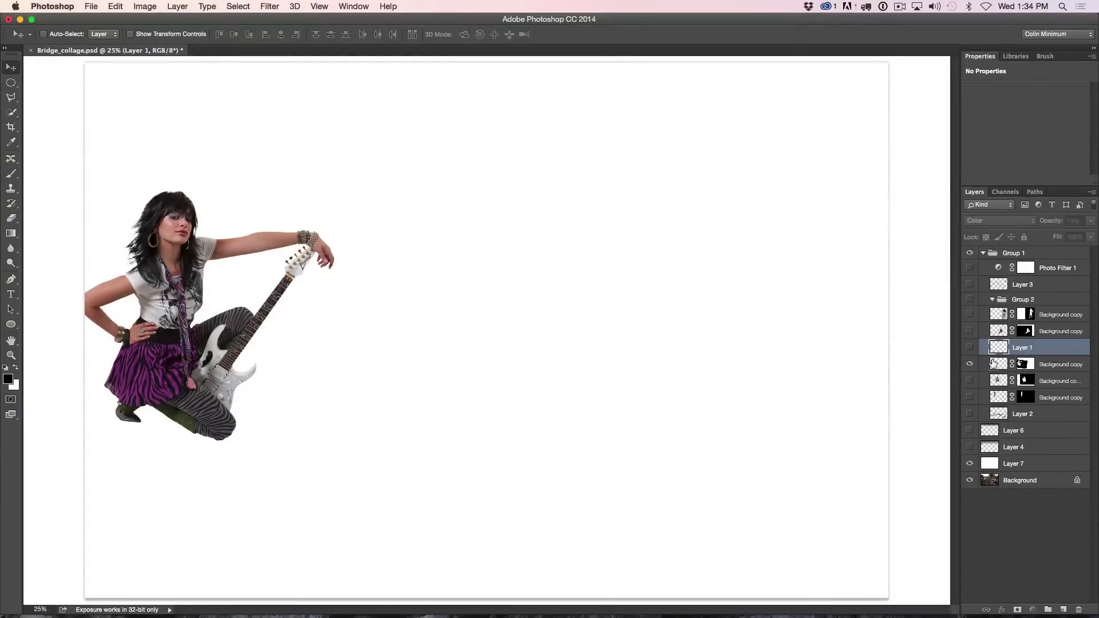
Duplicate the guitarist cutout, place the copy clear of the canvas edge, and hide the original layer
{"action": "left_click", "coordinate": [993, 364]}
{"action": "left_click_drag", "start_coordinate": [219, 322], "coordinate": [465, 315]}
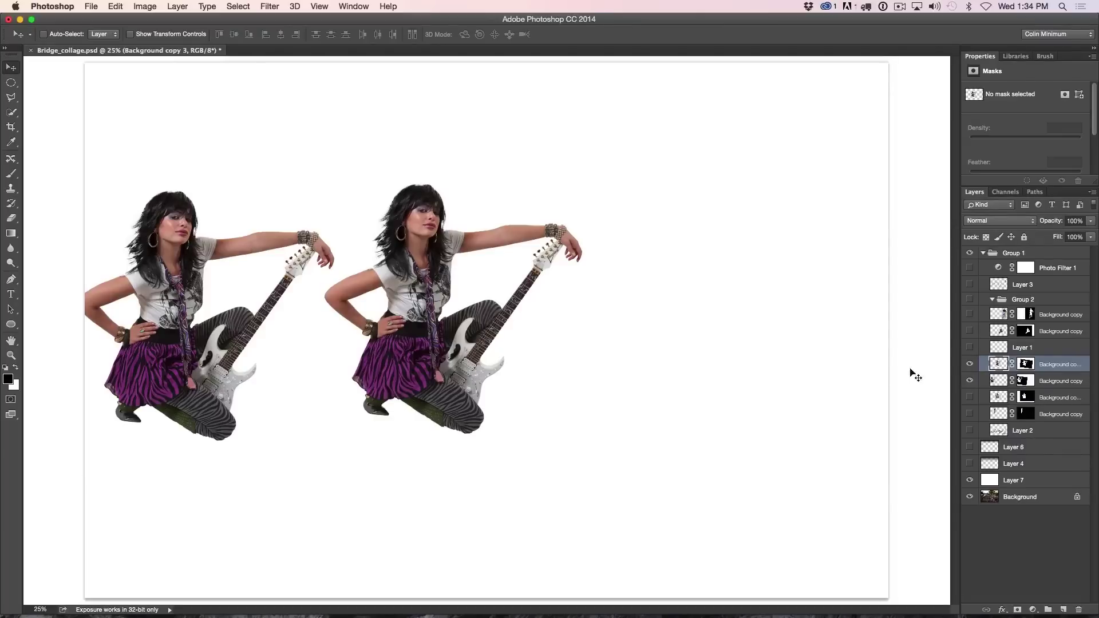
{"action": "left_click", "coordinate": [969, 381]}
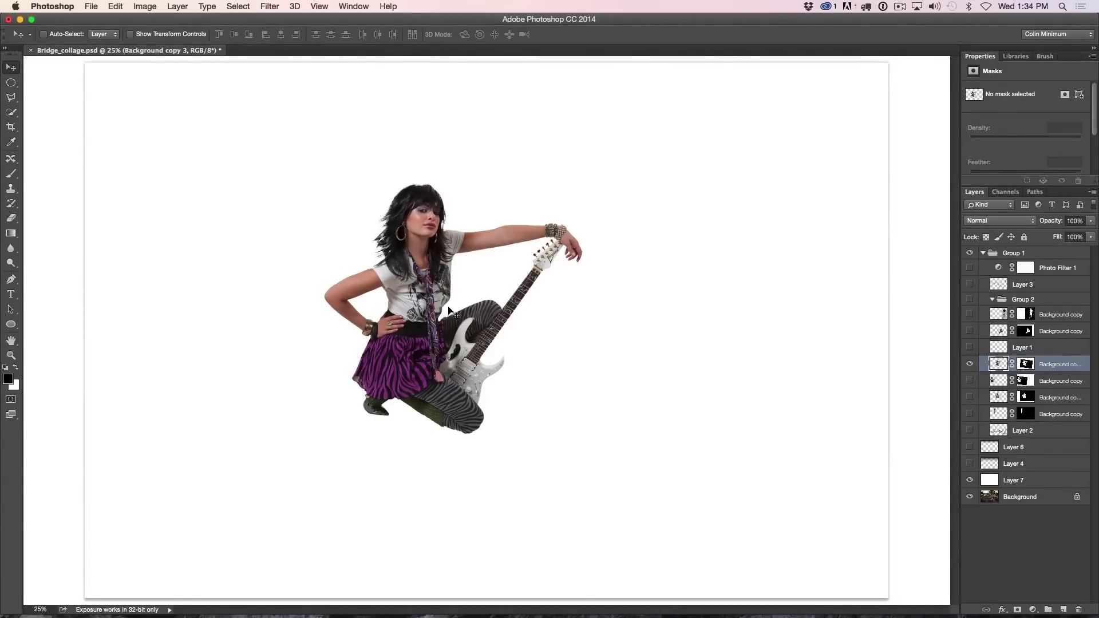
{"action": "scroll", "coordinate": [451, 310], "scroll_direction": "up", "scroll_amount": 3}
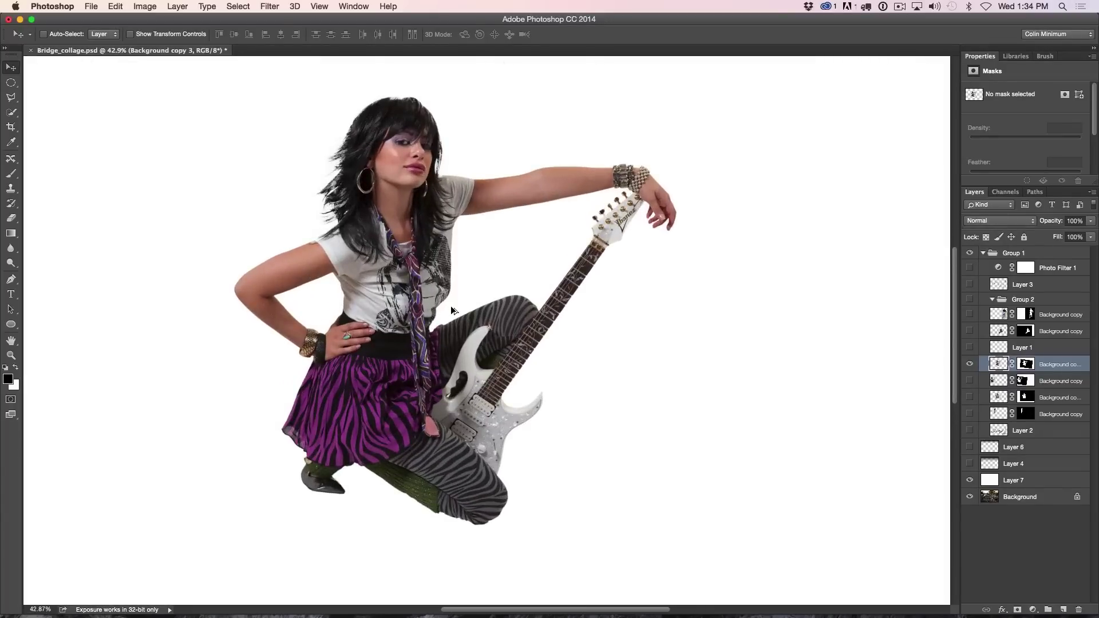
{"action": "scroll", "coordinate": [452, 310], "scroll_direction": "down", "scroll_amount": 3}
{"action": "left_click_drag", "start_coordinate": [422, 333], "coordinate": [364, 353]}
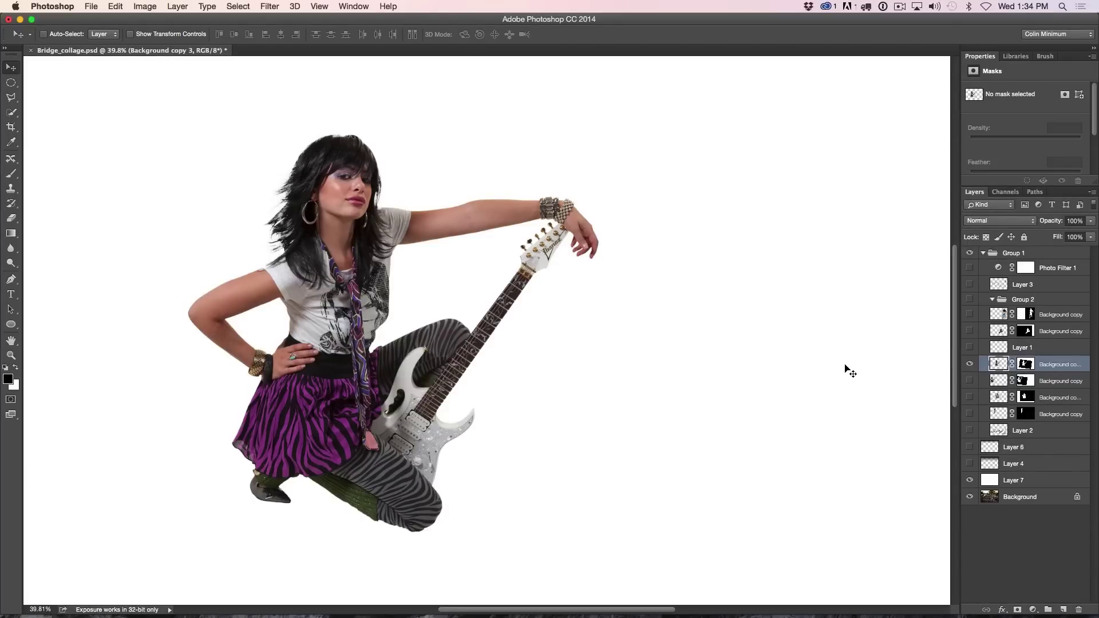
Duplicate the visible guitarist layer, fill the copy with black, and move it to the figure's right
{"action": "key", "text": "super+j"}
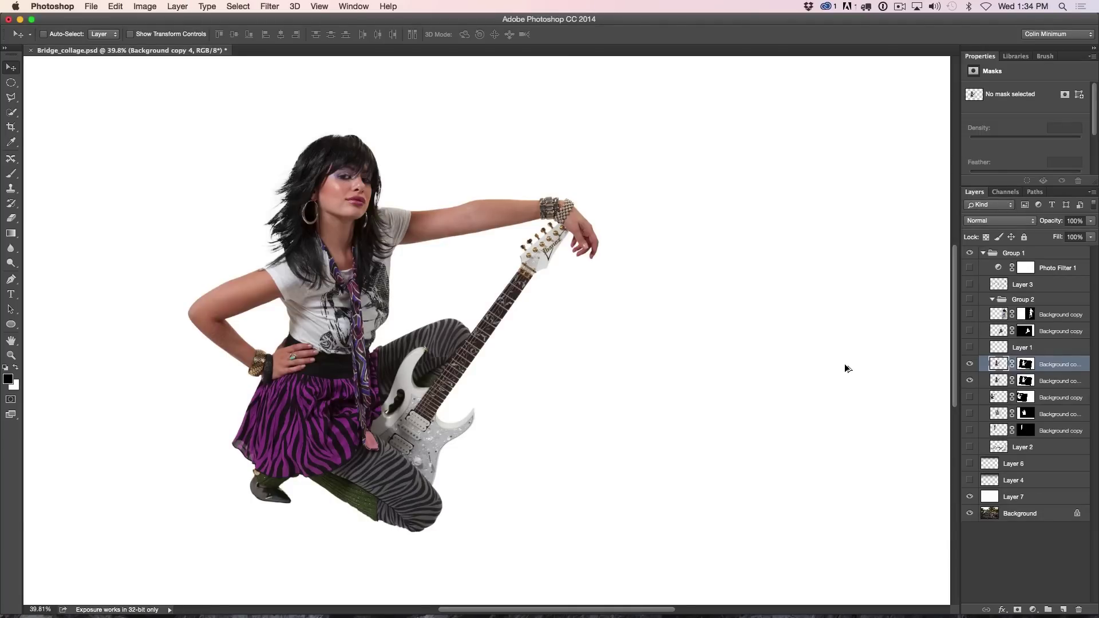
{"action": "key", "text": "alt+shift+BackSpace"}
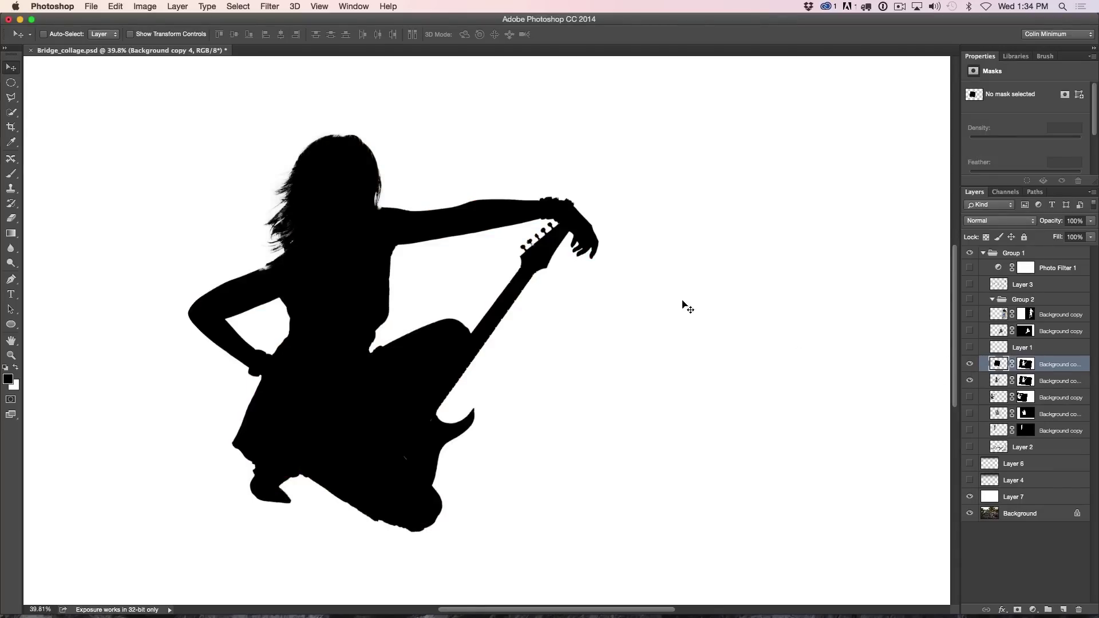
{"action": "left_click_drag", "start_coordinate": [479, 343], "coordinate": [739, 319]}
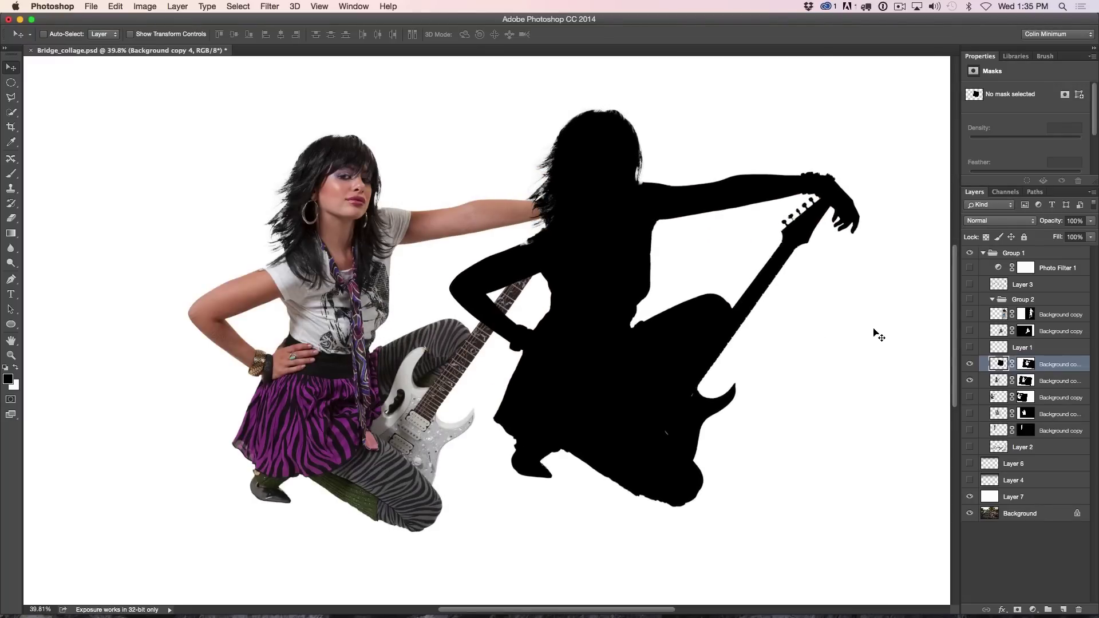
Apply the silhouette's layer mask, place its layer below the guitarist, and align it behind the figure
{"action": "right_click", "coordinate": [1026, 364]}
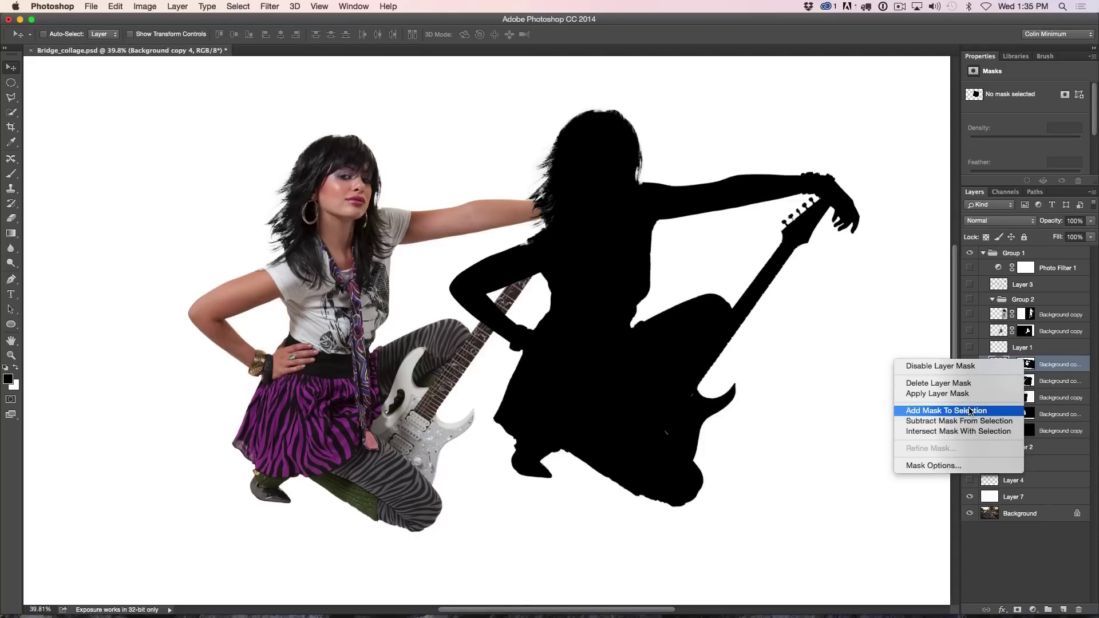
{"action": "left_click", "coordinate": [967, 393]}
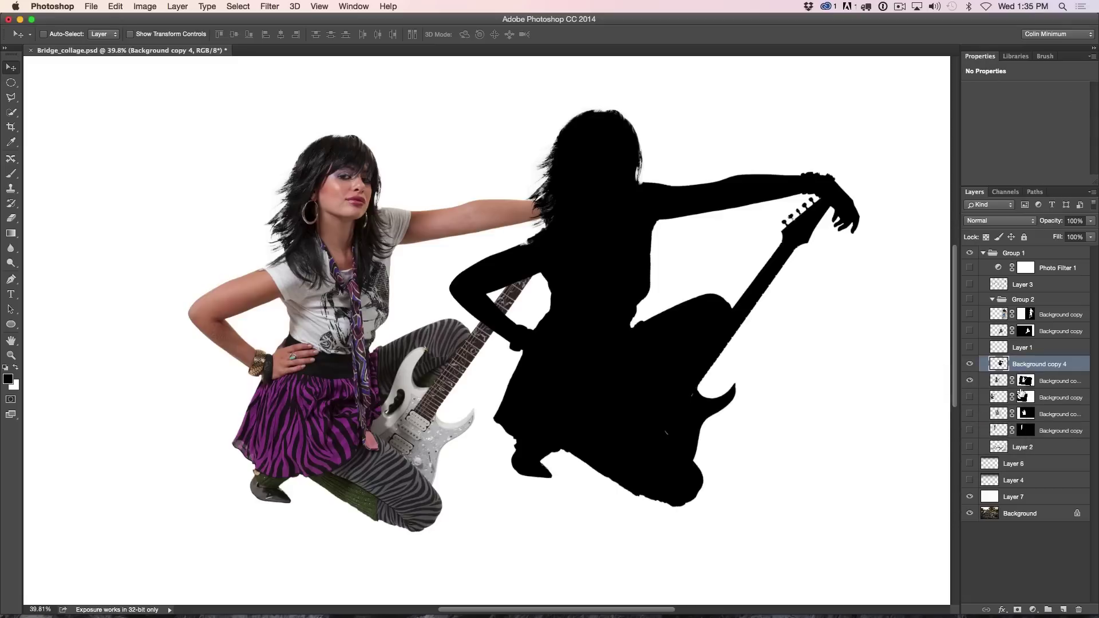
{"action": "left_click", "coordinate": [970, 364]}
{"action": "left_click", "coordinate": [970, 364]}
{"action": "left_click_drag", "start_coordinate": [1025, 364], "coordinate": [967, 388]}
{"action": "left_click_drag", "start_coordinate": [664, 351], "coordinate": [457, 369]}
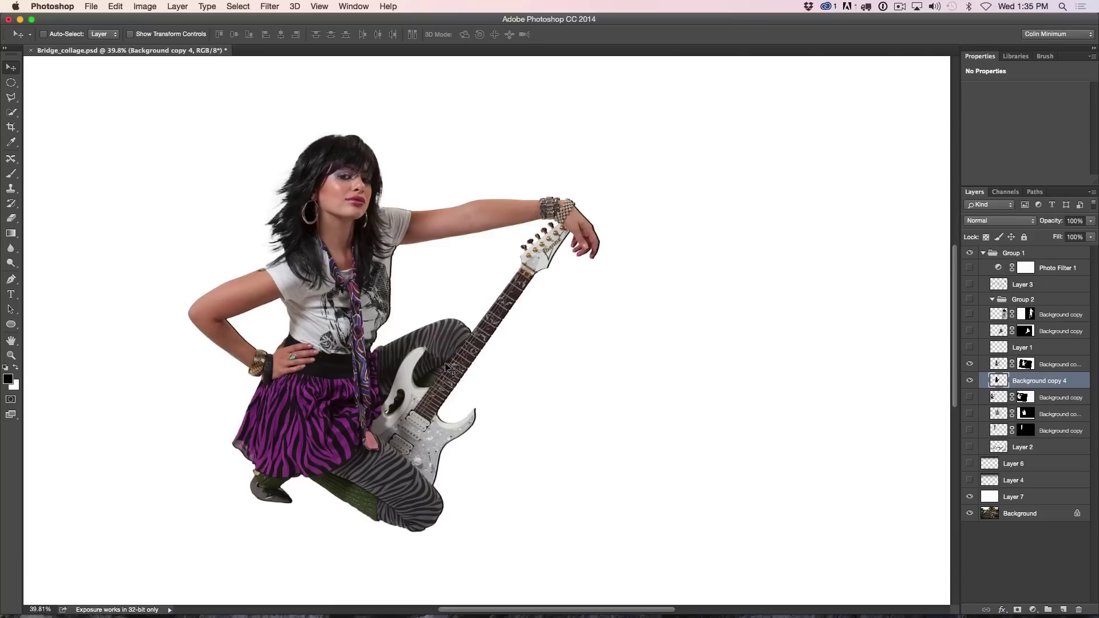
Hide the silhouette and add a Drop Shadow to the guitarist copy, offset about 164 px at about -161°
{"action": "left_click", "coordinate": [968, 381]}
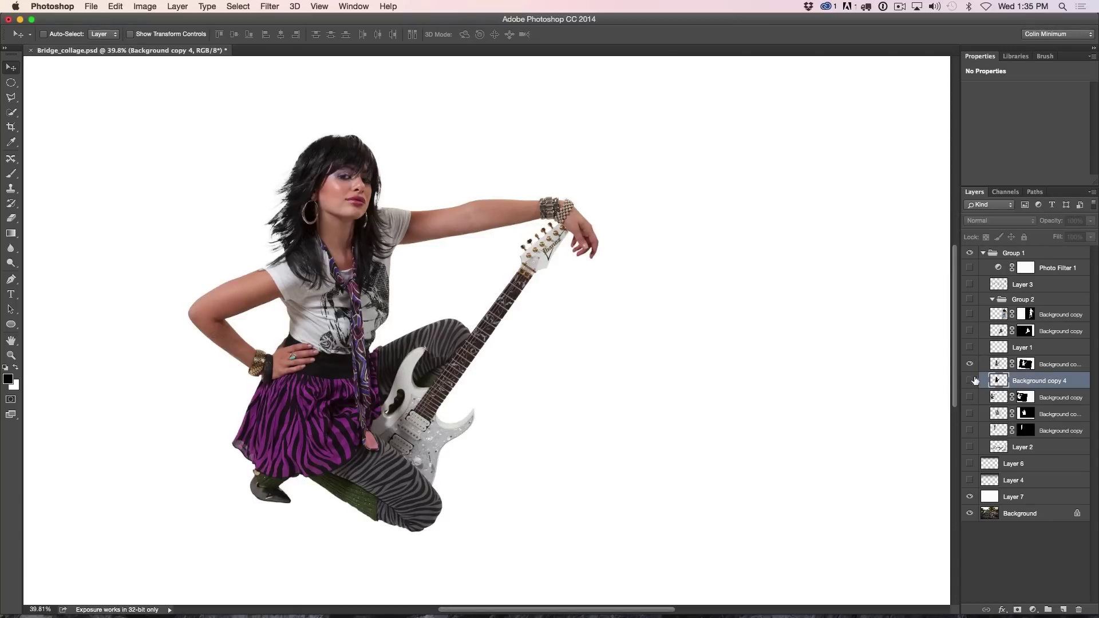
{"action": "left_click", "coordinate": [996, 364]}
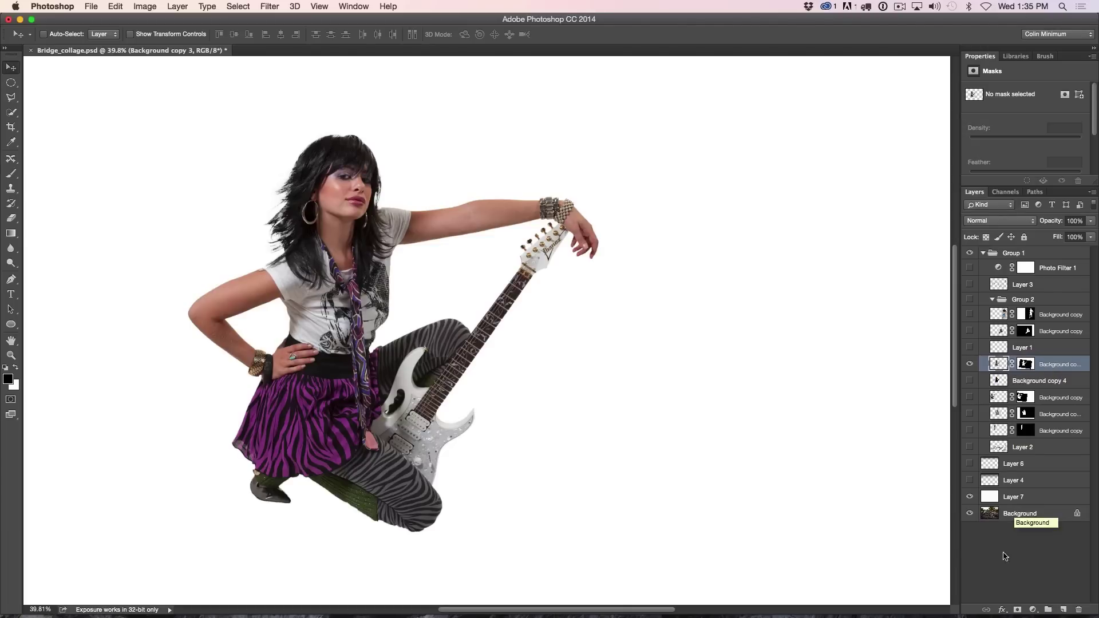
{"action": "left_click", "coordinate": [1003, 609]}
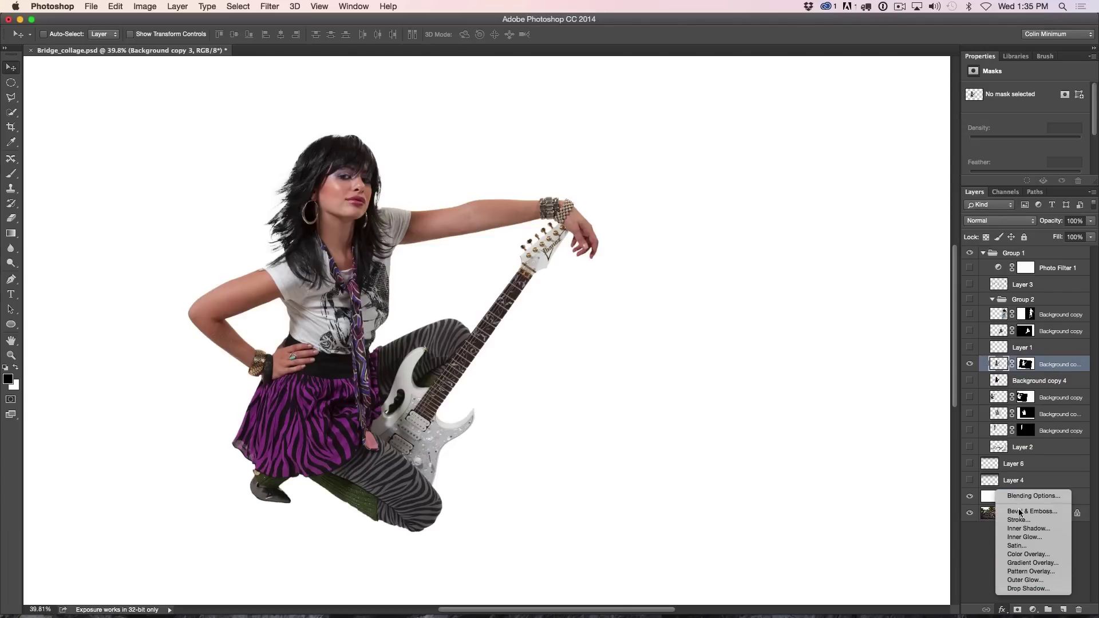
{"action": "left_click", "coordinate": [1021, 588]}
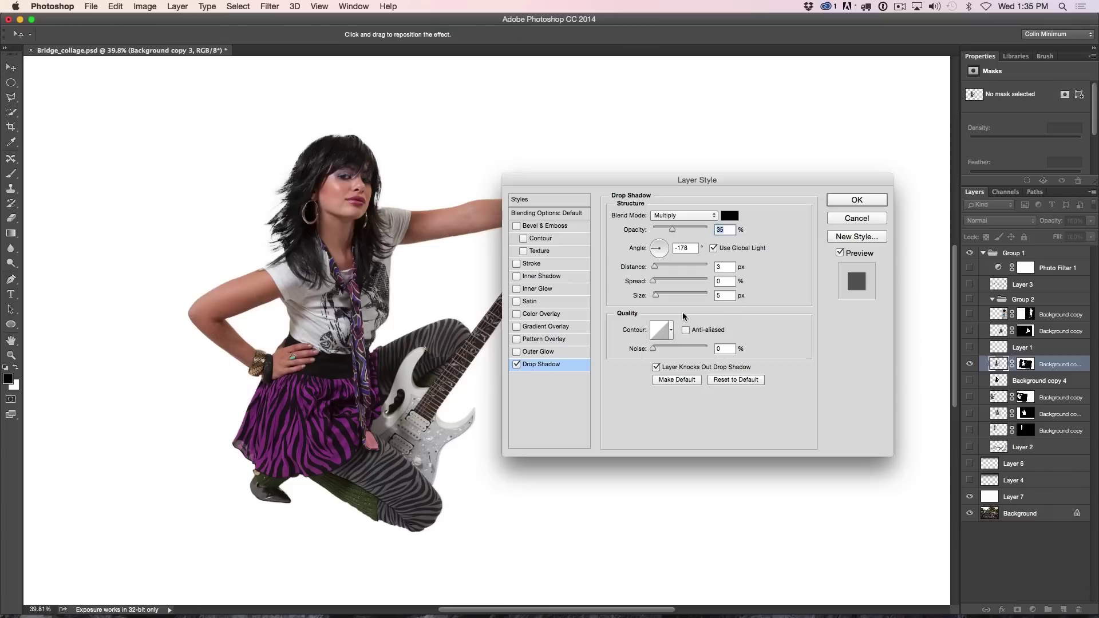
{"action": "left_click_drag", "start_coordinate": [570, 187], "coordinate": [705, 155]}
{"action": "left_click_drag", "start_coordinate": [409, 309], "coordinate": [449, 293]}
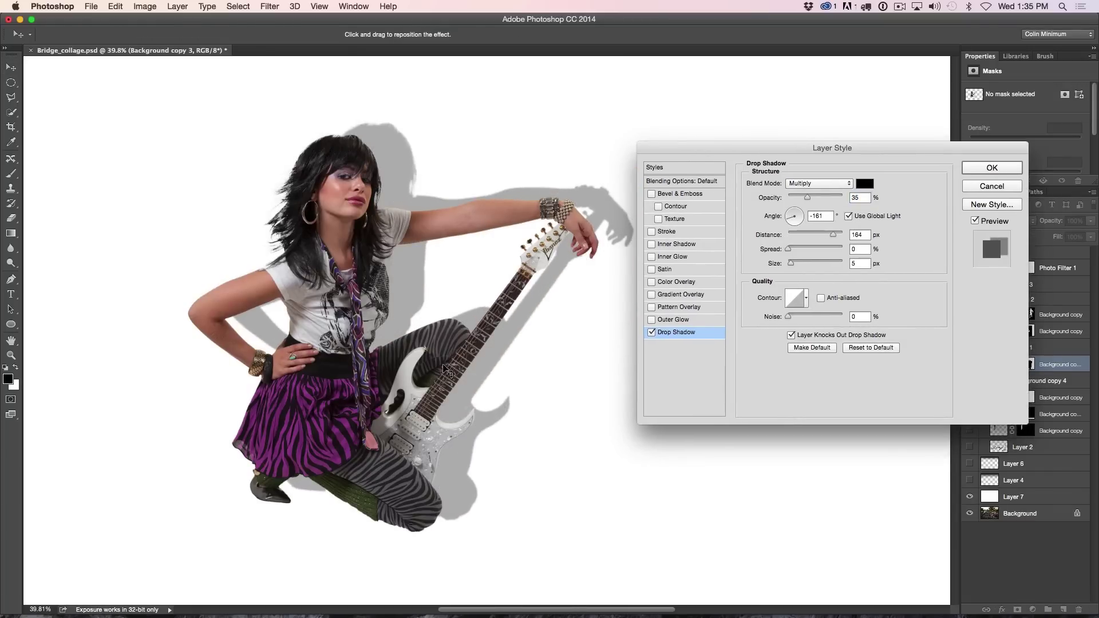
Set the drop shadow to 100% opacity and 13 px size, shift it farther from the figure, and apply the style
{"action": "left_click_drag", "start_coordinate": [808, 196], "coordinate": [841, 204]}
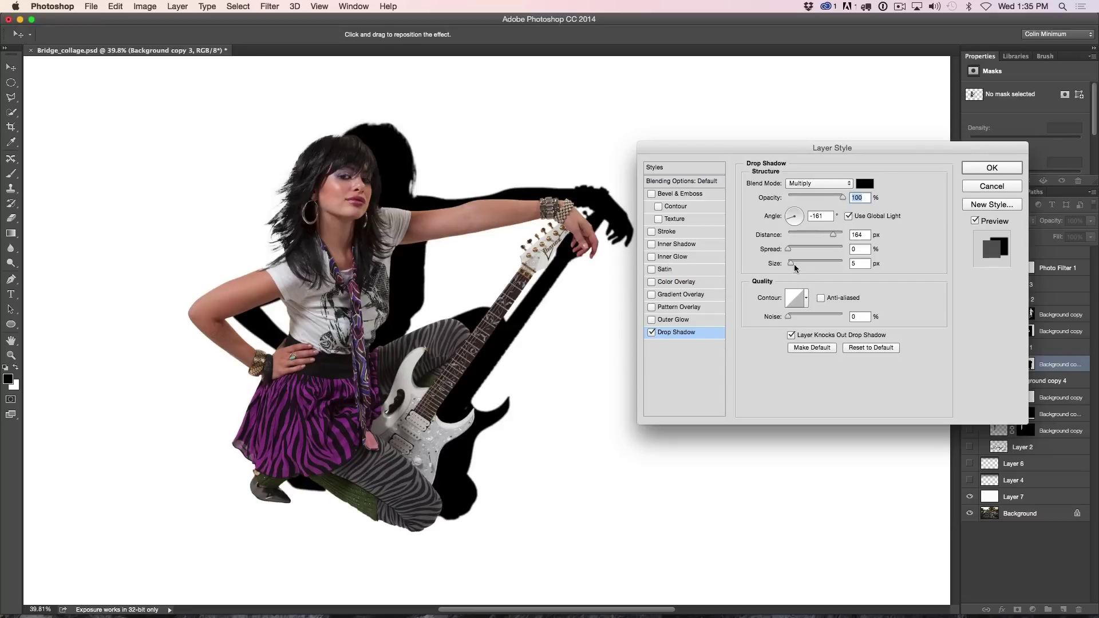
{"action": "left_click_drag", "start_coordinate": [791, 265], "coordinate": [794, 265]}
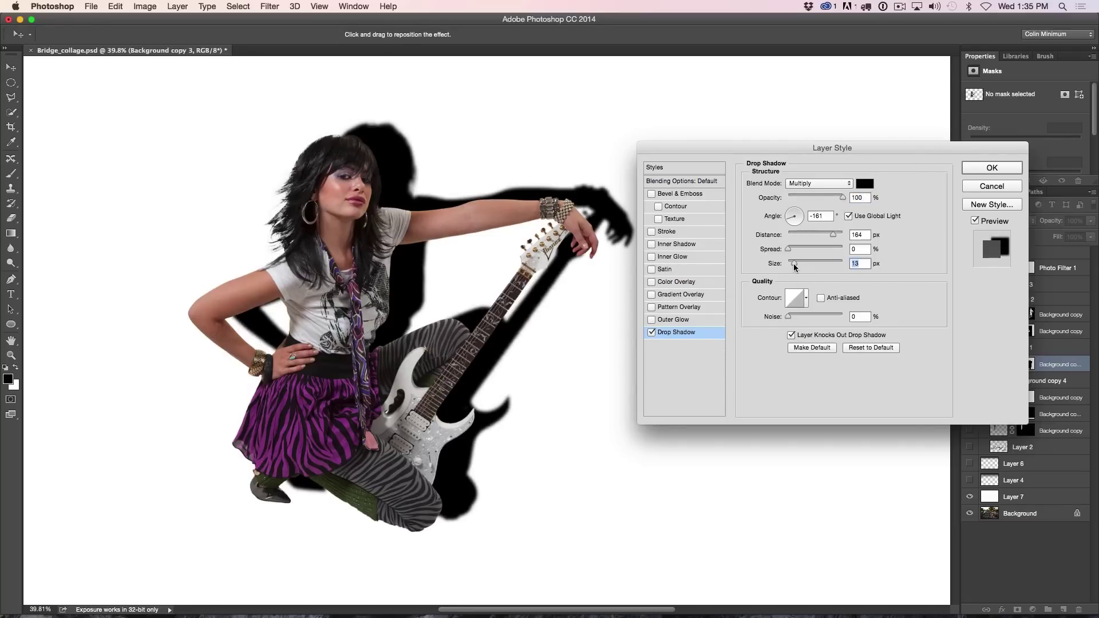
{"action": "left_click_drag", "start_coordinate": [704, 144], "coordinate": [737, 156]}
{"action": "left_click_drag", "start_coordinate": [627, 220], "coordinate": [661, 210]}
{"action": "left_click_drag", "start_coordinate": [629, 229], "coordinate": [627, 227]}
{"action": "left_click_drag", "start_coordinate": [758, 156], "coordinate": [765, 40]}
{"action": "left_click", "coordinate": [1012, 65]}
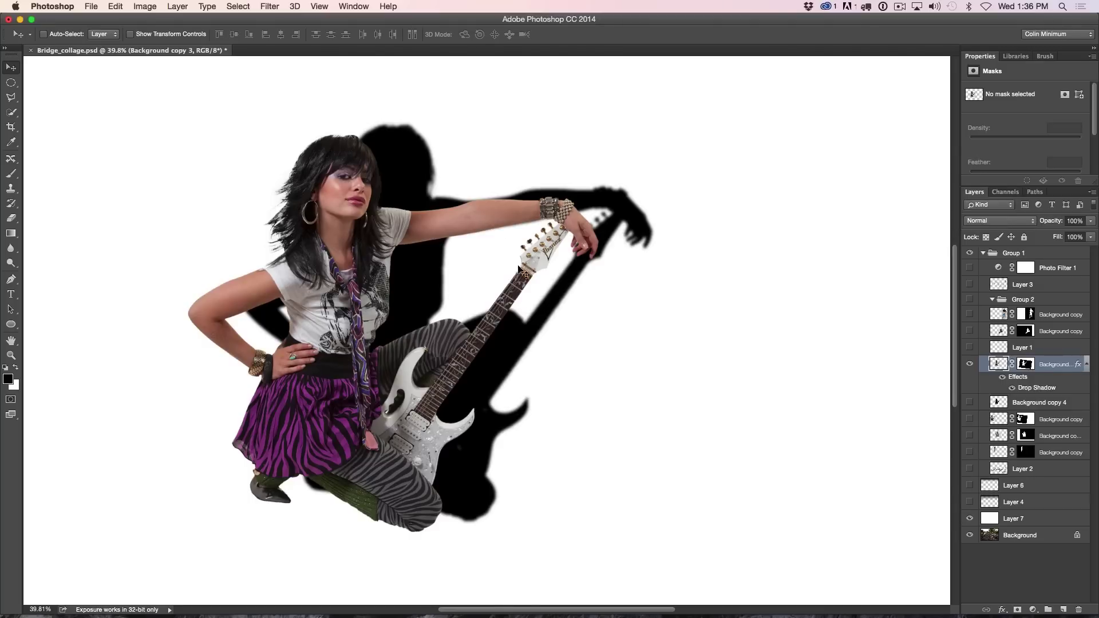
Preview the guitarist's drop shadow against the bridge photo by briefly hiding the white Layer 7
{"action": "left_click", "coordinate": [968, 518]}
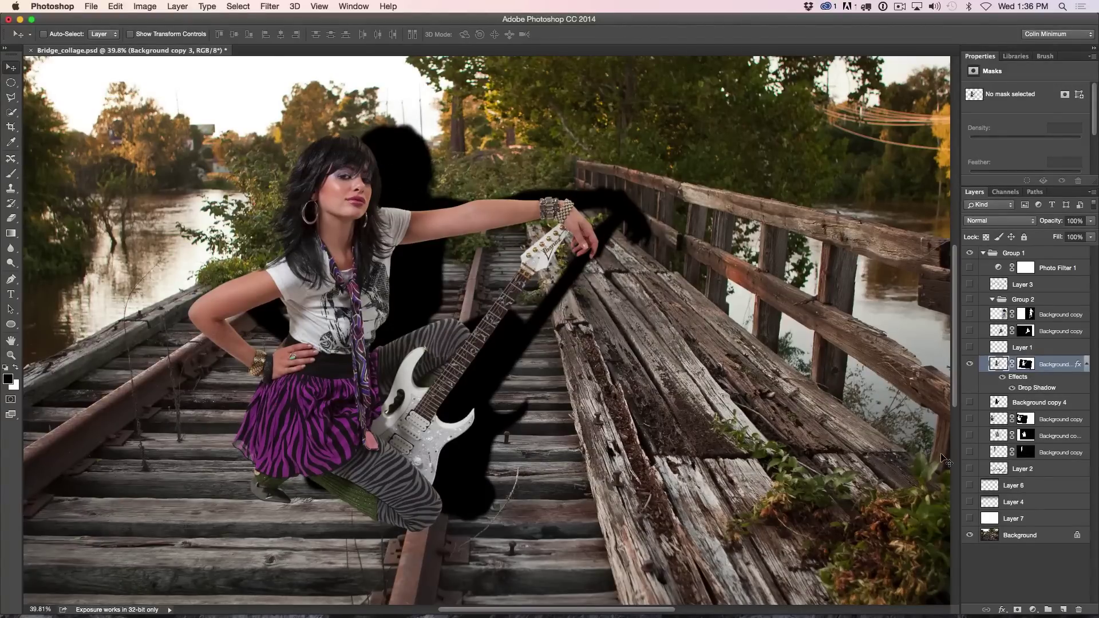
{"action": "left_click", "coordinate": [969, 519]}
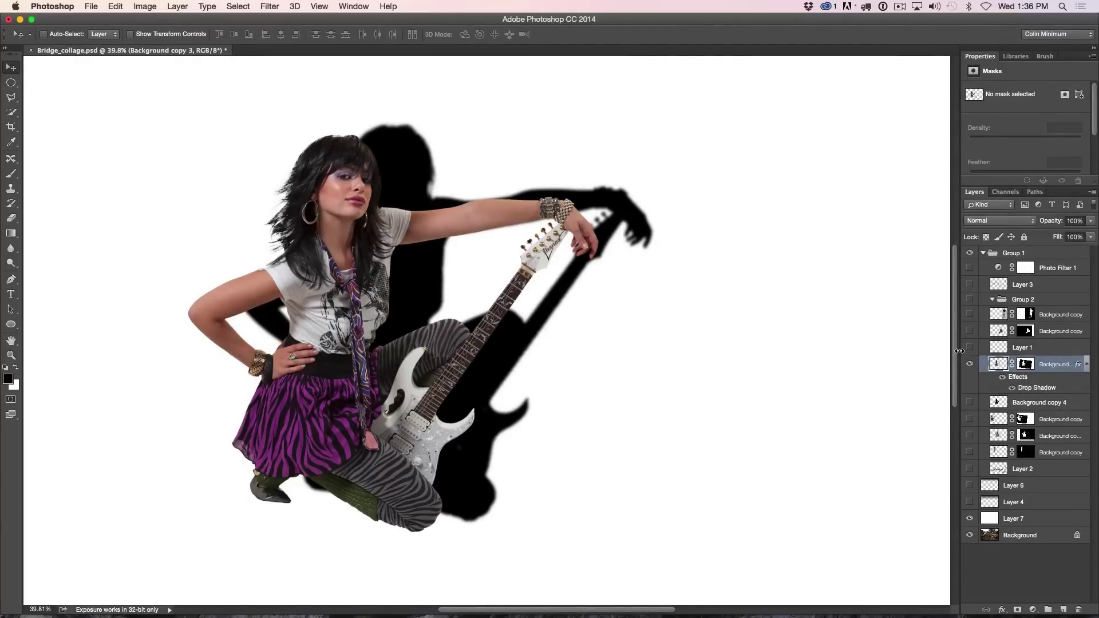
Show the separate silhouette layer and move the guitarist with its drop shadow to compare how each behaves
{"action": "left_click", "coordinate": [970, 404]}
{"action": "left_click_drag", "start_coordinate": [496, 383], "coordinate": [588, 374]}
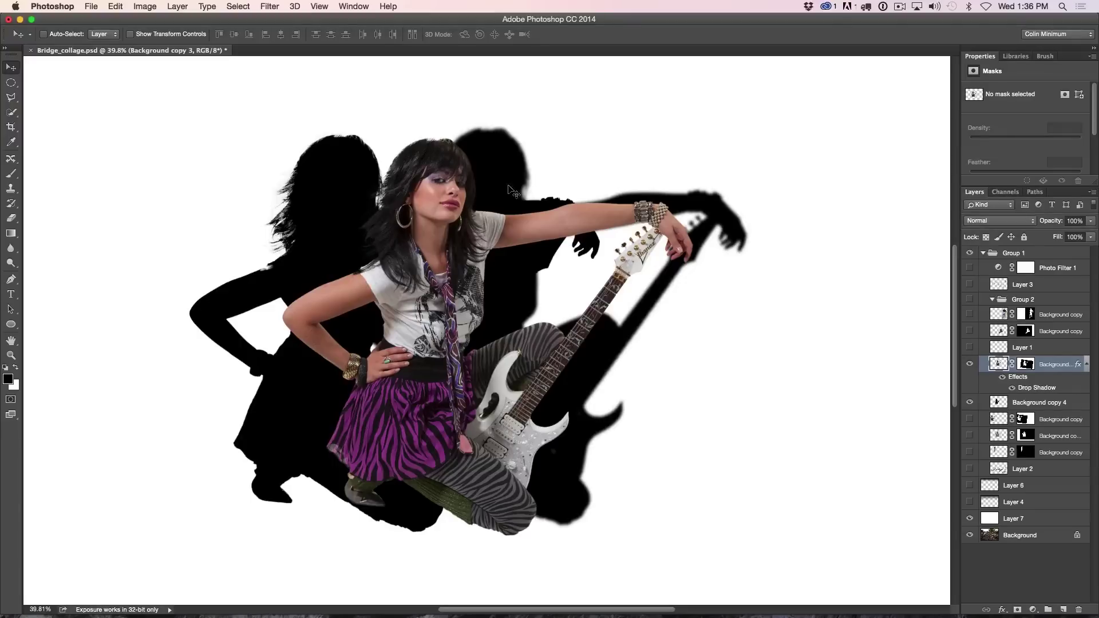
{"action": "left_click_drag", "start_coordinate": [644, 323], "coordinate": [612, 324]}
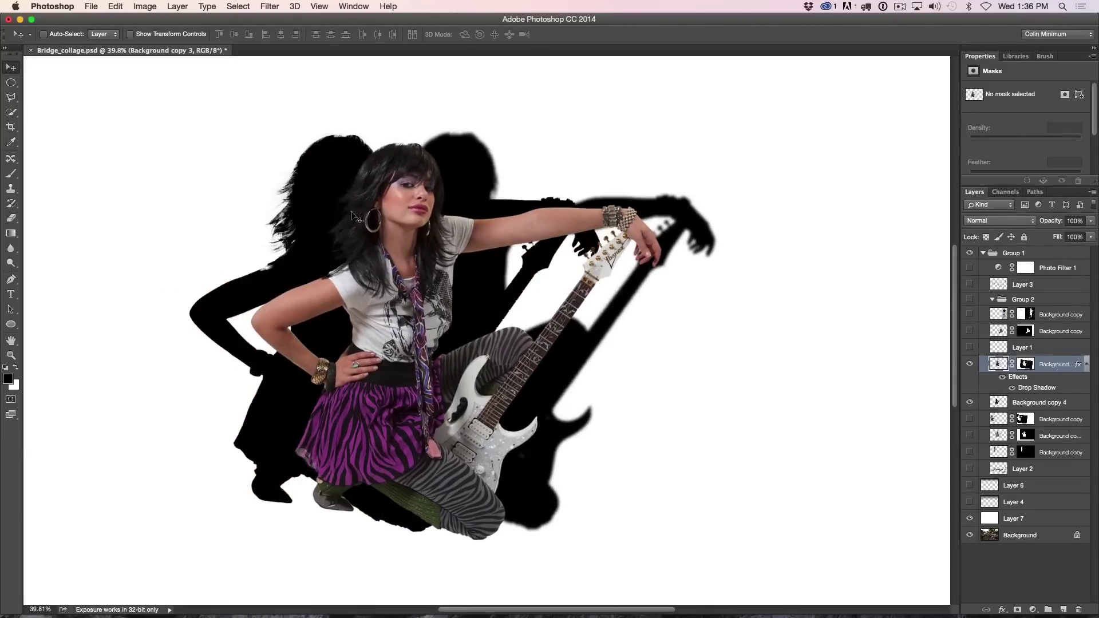
Hide the separate silhouette, move the guitarist back toward its earlier position, and delete the silhouette layer
{"action": "left_click", "coordinate": [969, 403]}
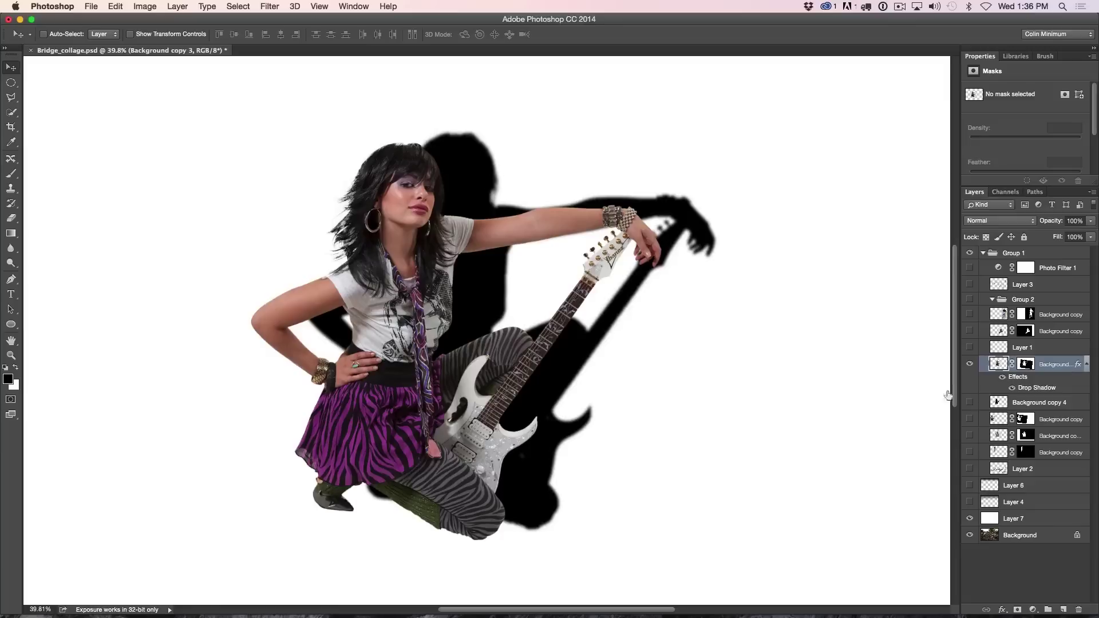
{"action": "left_click_drag", "start_coordinate": [596, 341], "coordinate": [537, 336]}
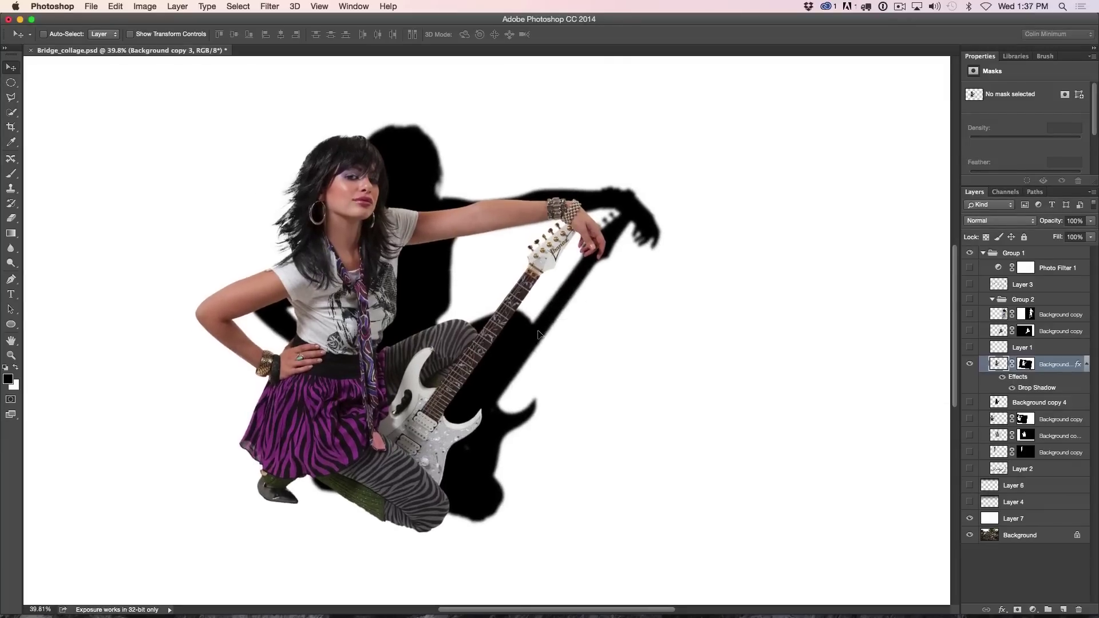
{"action": "left_click_drag", "start_coordinate": [1035, 405], "coordinate": [1078, 610]}
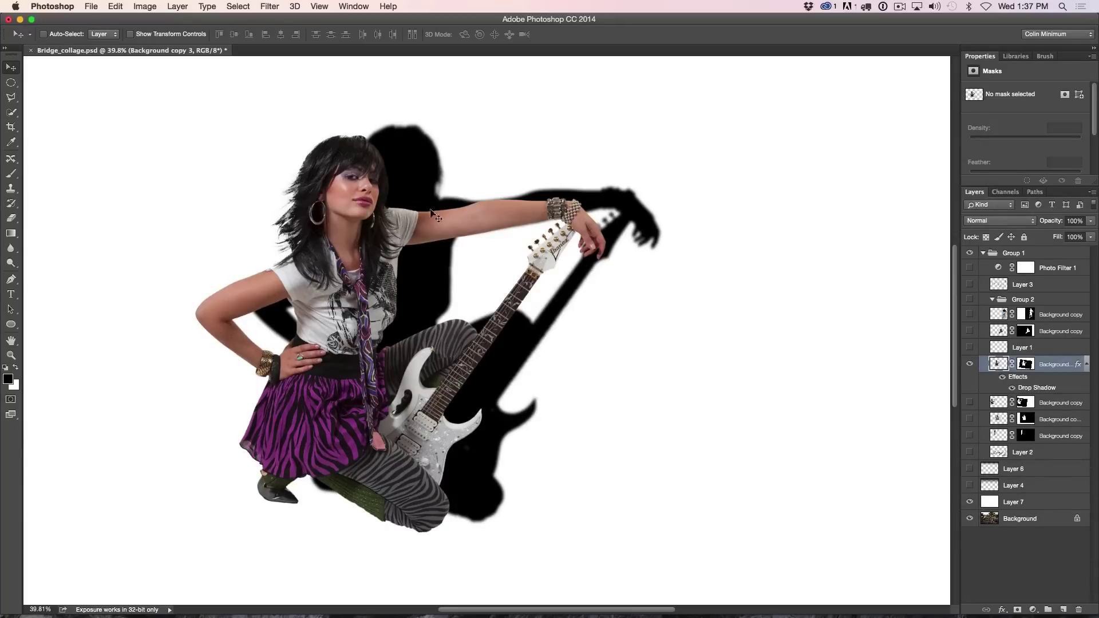
Nudge the guitarist slightly and convert the drop shadow effect into a separate layer
{"action": "mouse_move", "coordinate": [484, 314]}
{"action": "left_mouse_down"}
{"action": "mouse_move", "coordinate": [420, 279]}
{"action": "mouse_move", "coordinate": [539, 270]}
{"action": "mouse_move", "coordinate": [440, 272]}
{"action": "mouse_move", "coordinate": [423, 287]}
{"action": "mouse_move", "coordinate": [472, 309]}
{"action": "left_mouse_up"}
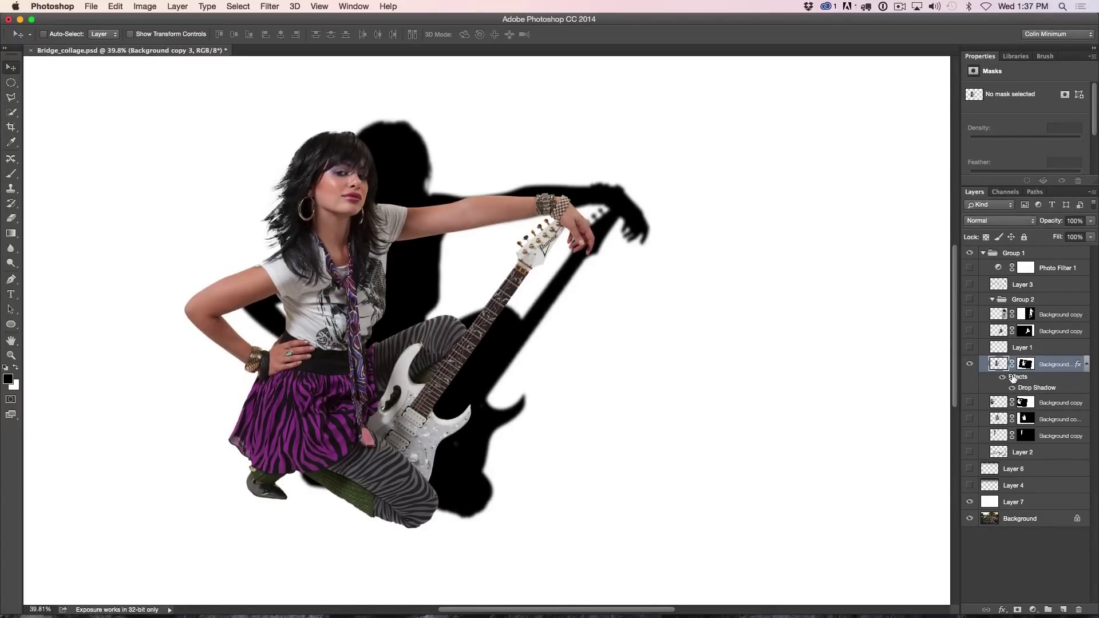
{"action": "right_click", "coordinate": [1012, 378]}
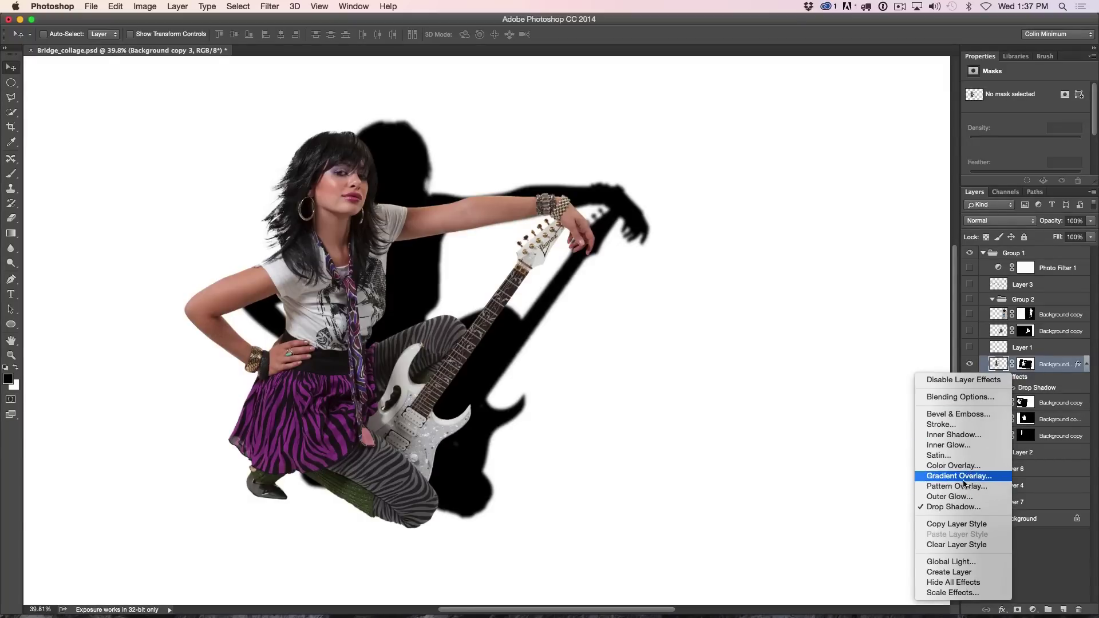
{"action": "left_click", "coordinate": [961, 574]}
{"action": "left_click", "coordinate": [633, 225]}
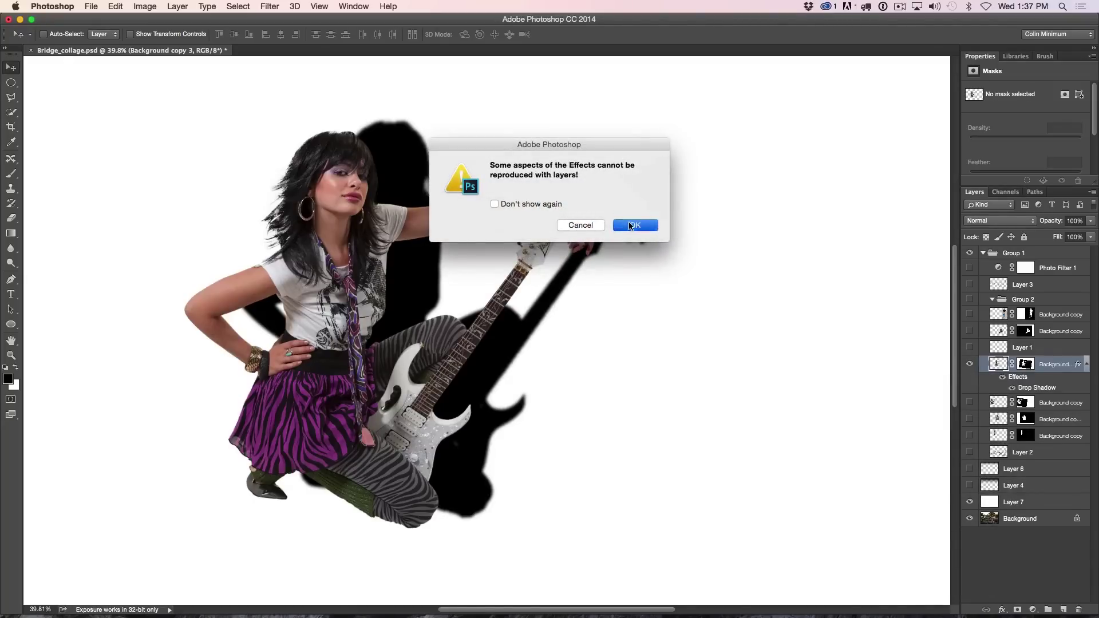
Check the separated layers by hiding and showing the guitarist and the shadow in turn
{"action": "left_click", "coordinate": [968, 365]}
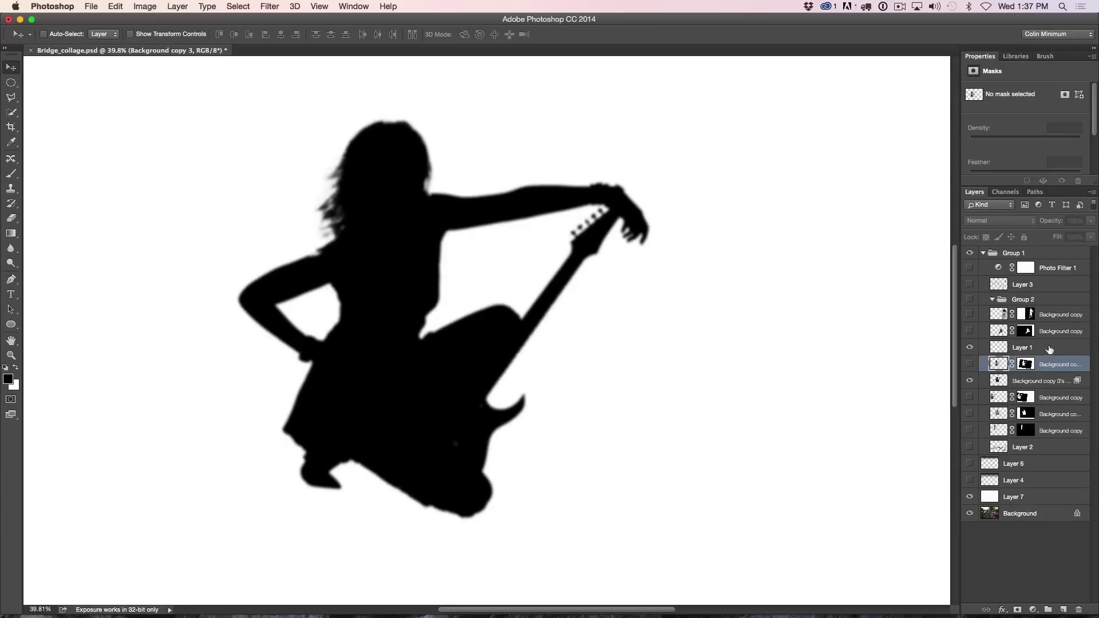
{"action": "left_click", "coordinate": [970, 364]}
{"action": "left_click", "coordinate": [969, 381]}
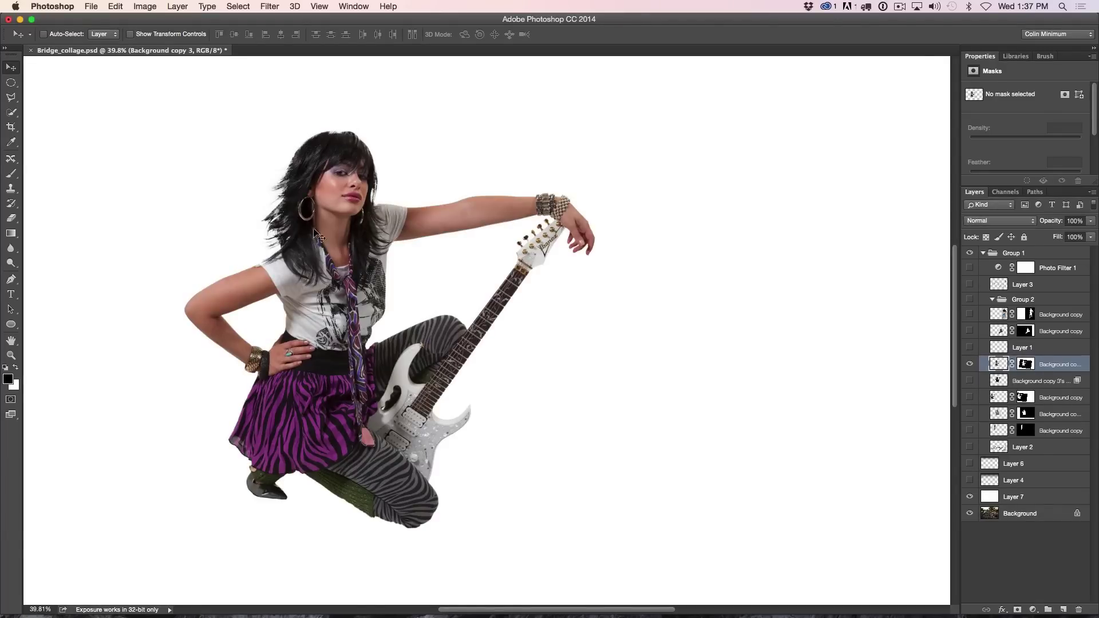
{"action": "left_click", "coordinate": [970, 380]}
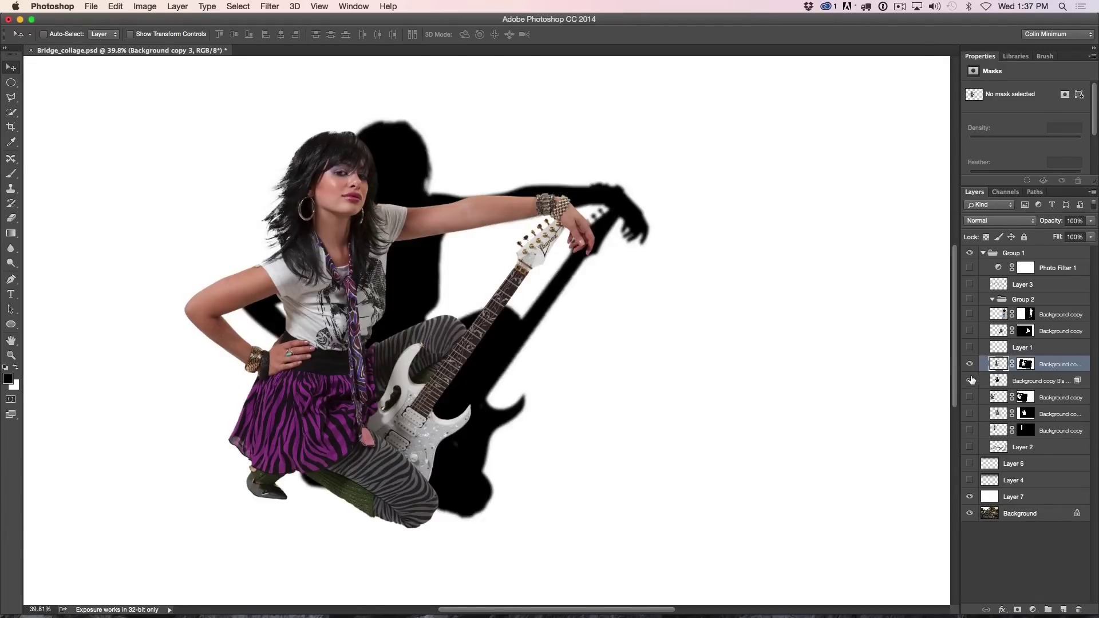
Keep the drop shadow layer's fill opacity at 100% and align the shadow directly behind the guitarist
{"action": "left_click", "coordinate": [1011, 381]}
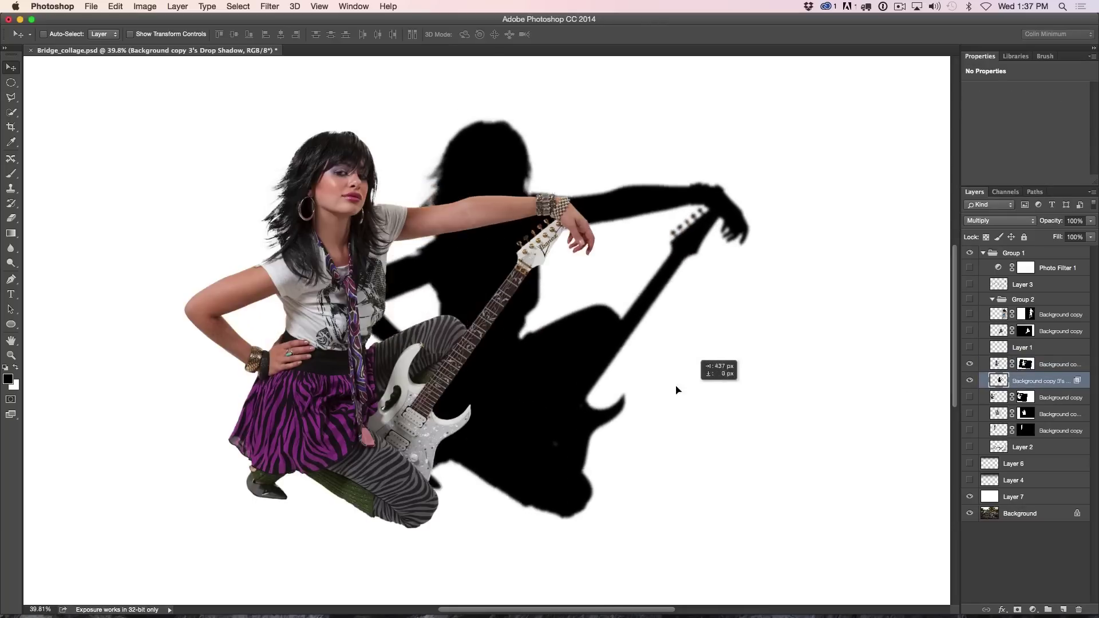
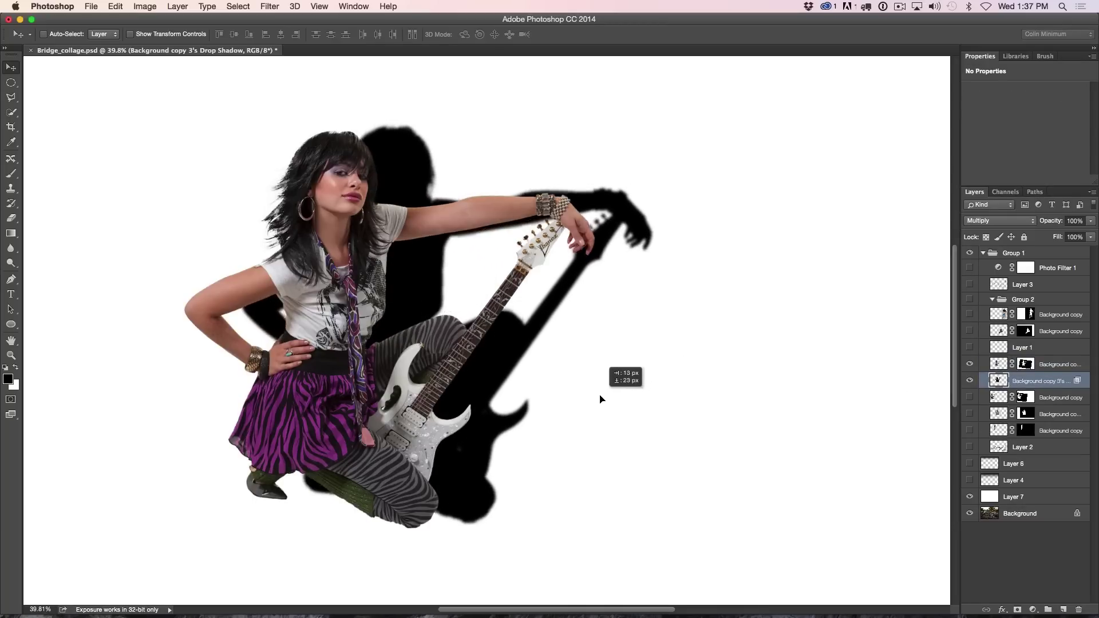
{"action": "double_click", "coordinate": [1076, 382]}
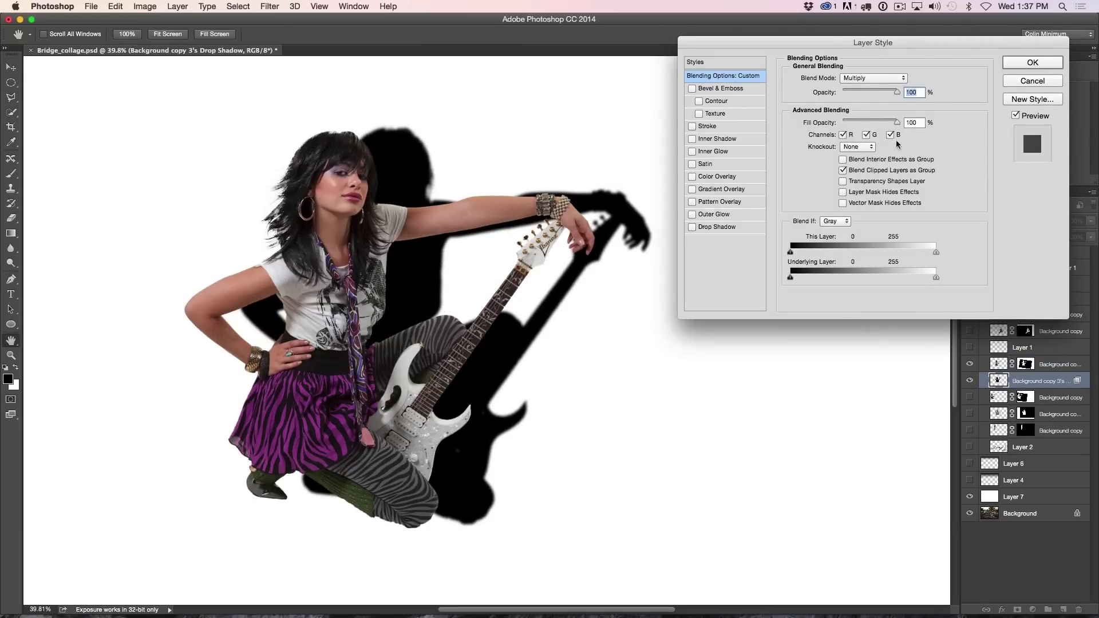
{"action": "mouse_move", "coordinate": [889, 123]}
{"action": "left_mouse_down"}
{"action": "mouse_move", "coordinate": [874, 122]}
{"action": "mouse_move", "coordinate": [898, 123]}
{"action": "left_mouse_up"}
{"action": "left_click", "coordinate": [1031, 63]}
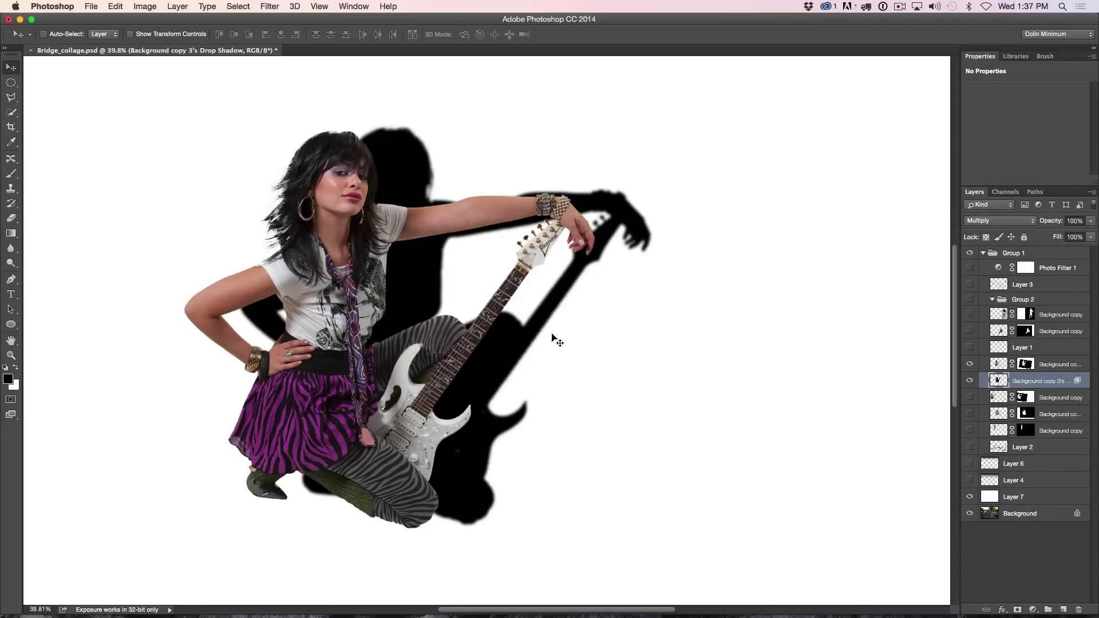
{"action": "left_click_drag", "start_coordinate": [586, 356], "coordinate": [543, 365]}
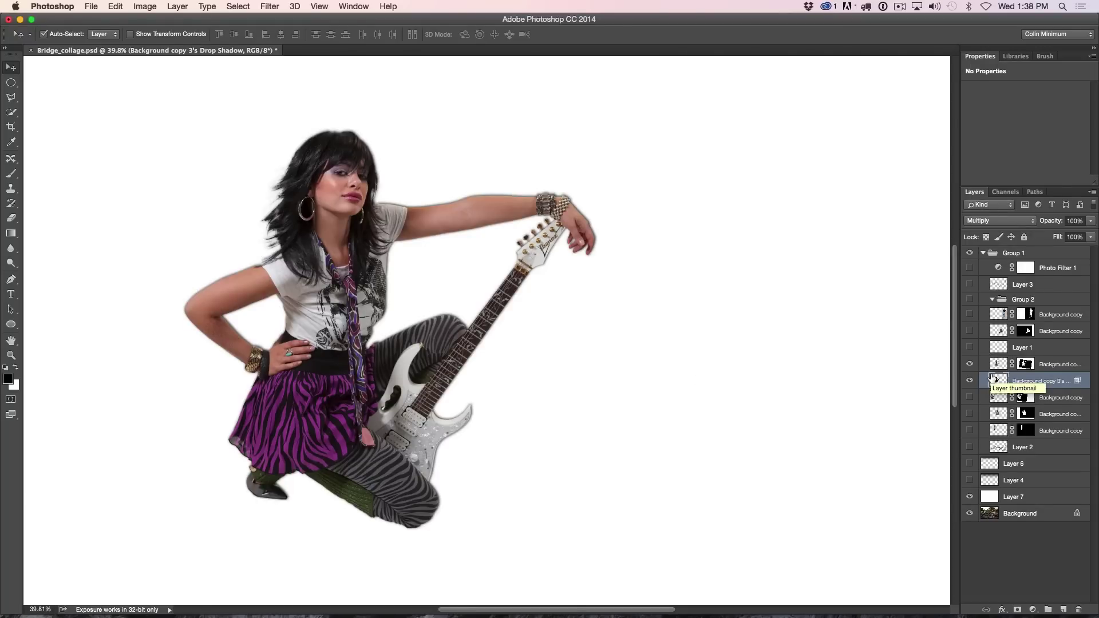
Distort the shadow into a ground shadow with about 55% height and -58.5° skew, and shift it toward the guitarist's feet
{"action": "key", "text": "super+t"}
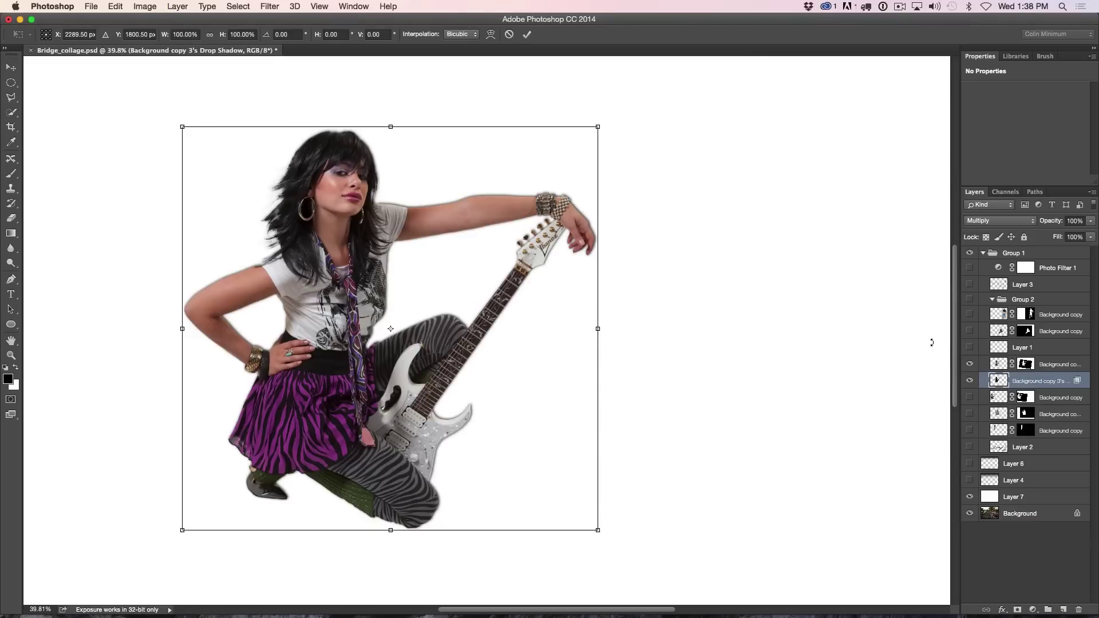
{"action": "right_click", "coordinate": [363, 305]}
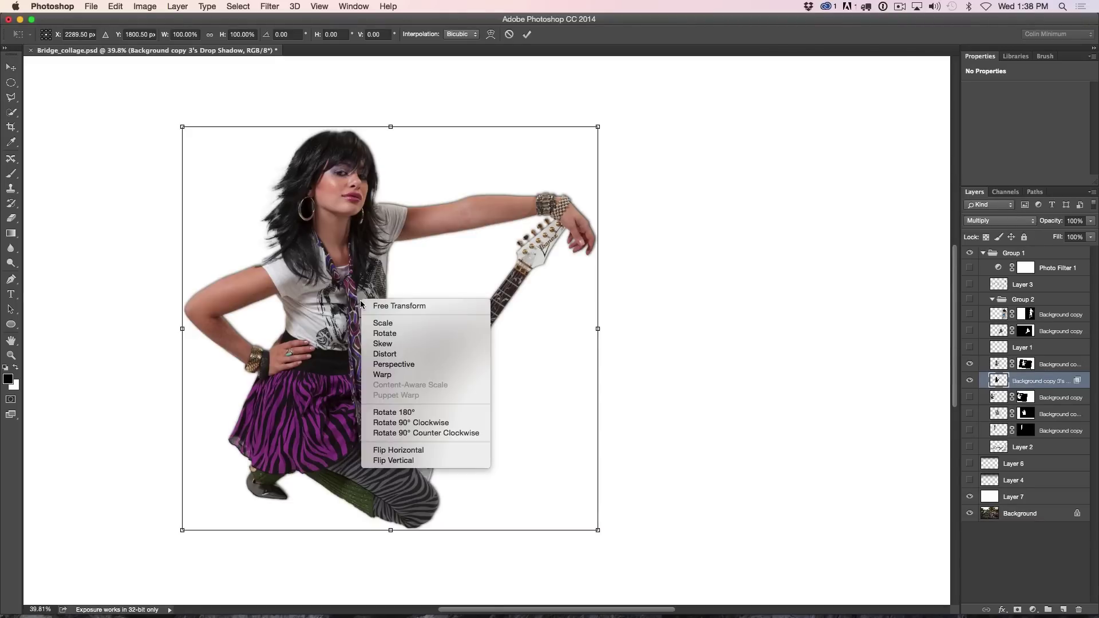
{"action": "left_click", "coordinate": [409, 355]}
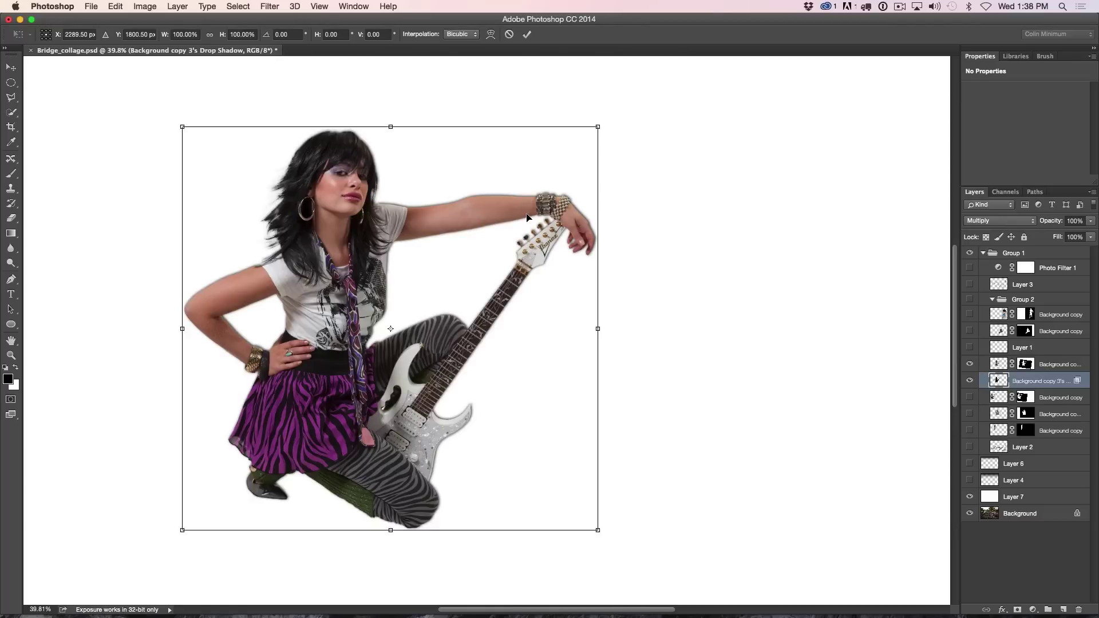
{"action": "left_click_drag", "start_coordinate": [184, 132], "coordinate": [413, 206]}
{"action": "left_click_drag", "start_coordinate": [600, 128], "coordinate": [810, 213]}
{"action": "left_click_drag", "start_coordinate": [407, 203], "coordinate": [546, 308]}
{"action": "left_click_drag", "start_coordinate": [808, 210], "coordinate": [843, 334]}
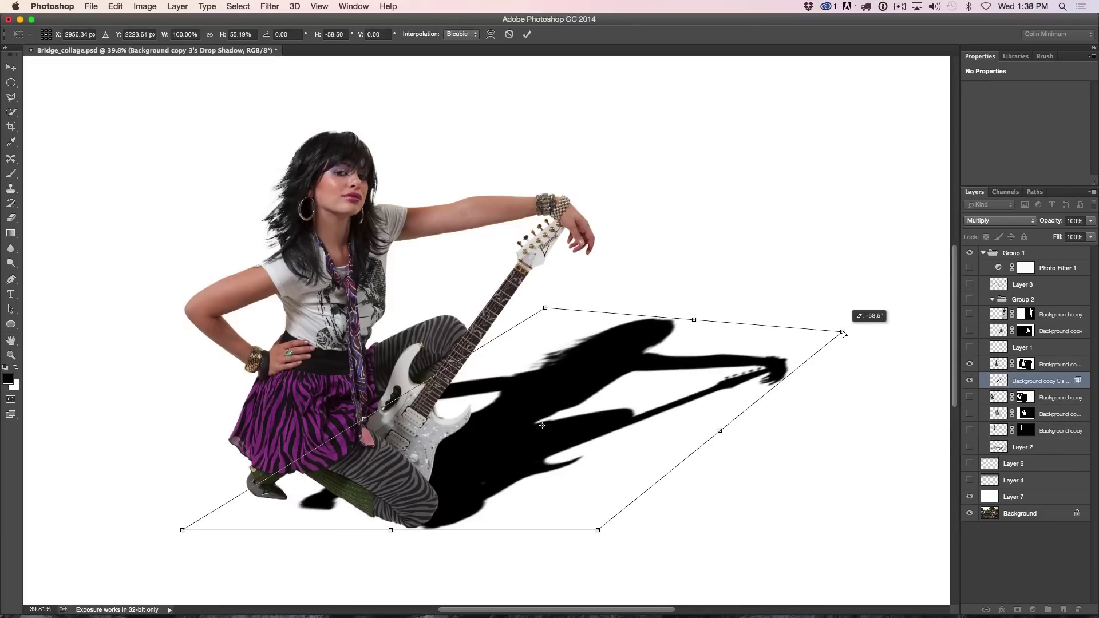
{"action": "left_click_drag", "start_coordinate": [843, 333], "coordinate": [843, 334]}
{"action": "left_click_drag", "start_coordinate": [625, 401], "coordinate": [582, 390]}
{"action": "key", "text": "Return"}
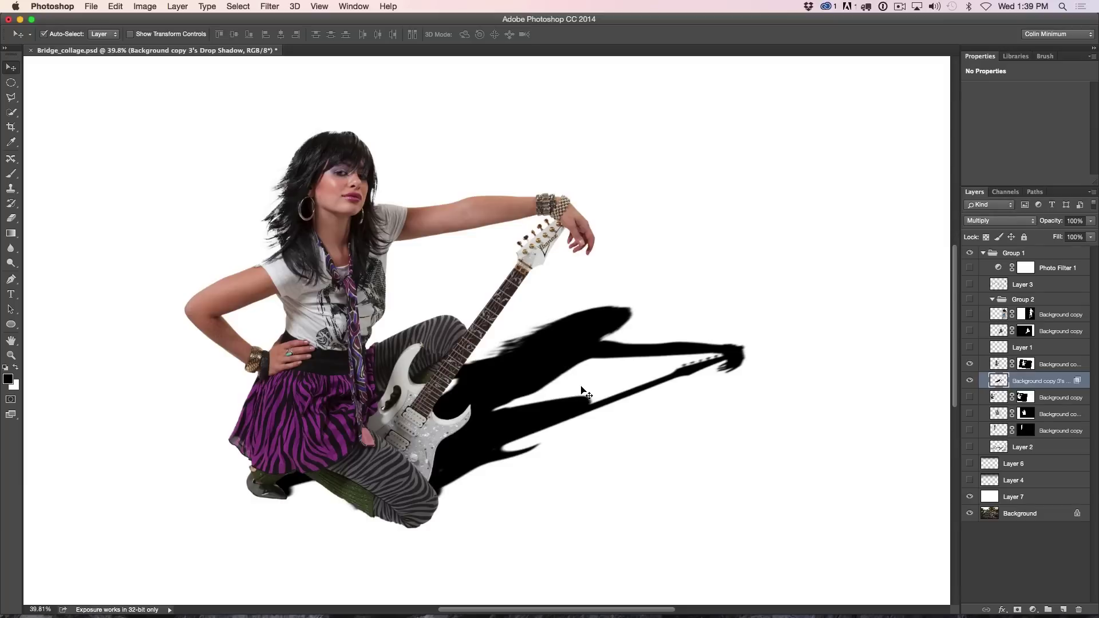
Rotate the cast shadow about 0.9° clockwise and fit it against the guitarist's knee and foot
{"action": "key", "text": "ctrl+t"}
{"action": "left_click_drag", "start_coordinate": [763, 300], "coordinate": [705, 348]}
{"action": "left_click_drag", "start_coordinate": [761, 319], "coordinate": [758, 312]}
{"action": "left_click_drag", "start_coordinate": [649, 413], "coordinate": [649, 406]}
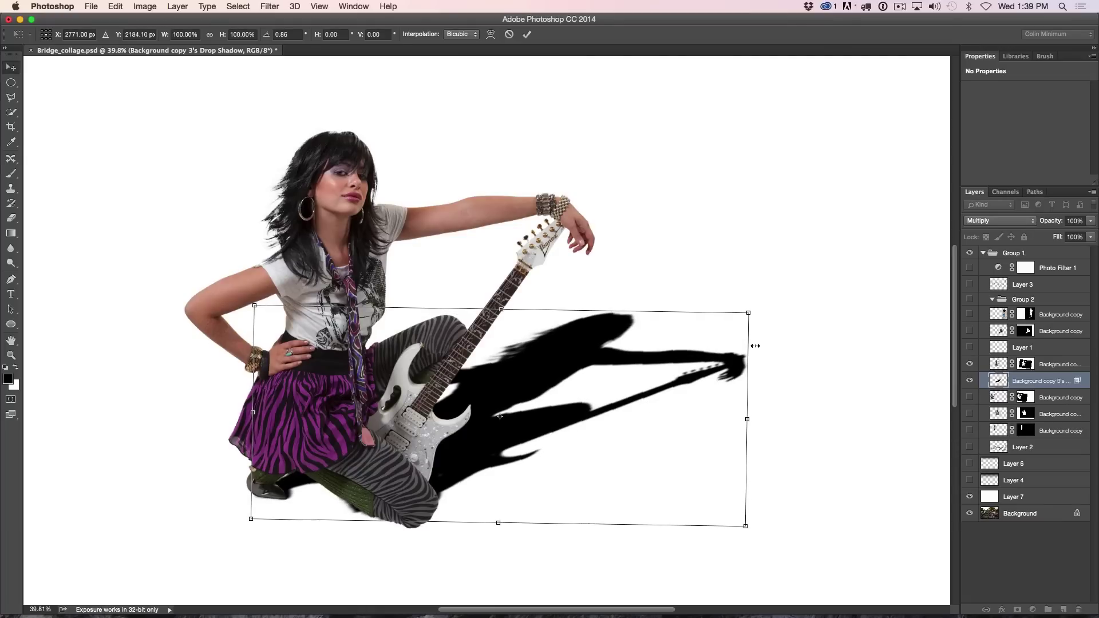
{"action": "key", "text": "Return"}
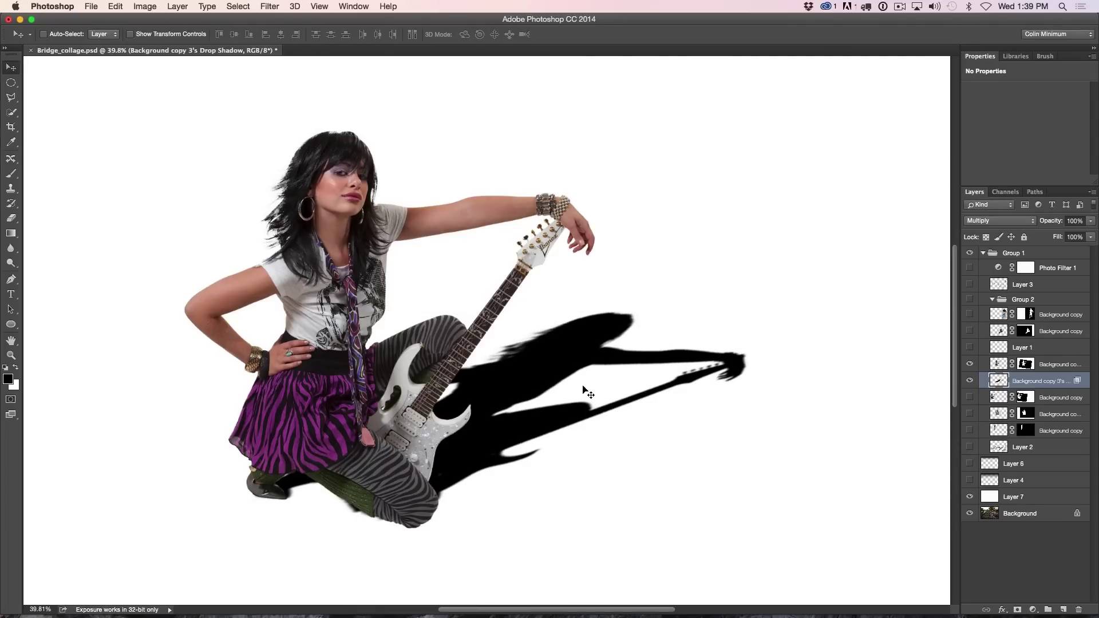
Warp the lower edge of the cast shadow so that it meets the guitarist's knee and shoe
{"action": "key", "text": "super+t"}
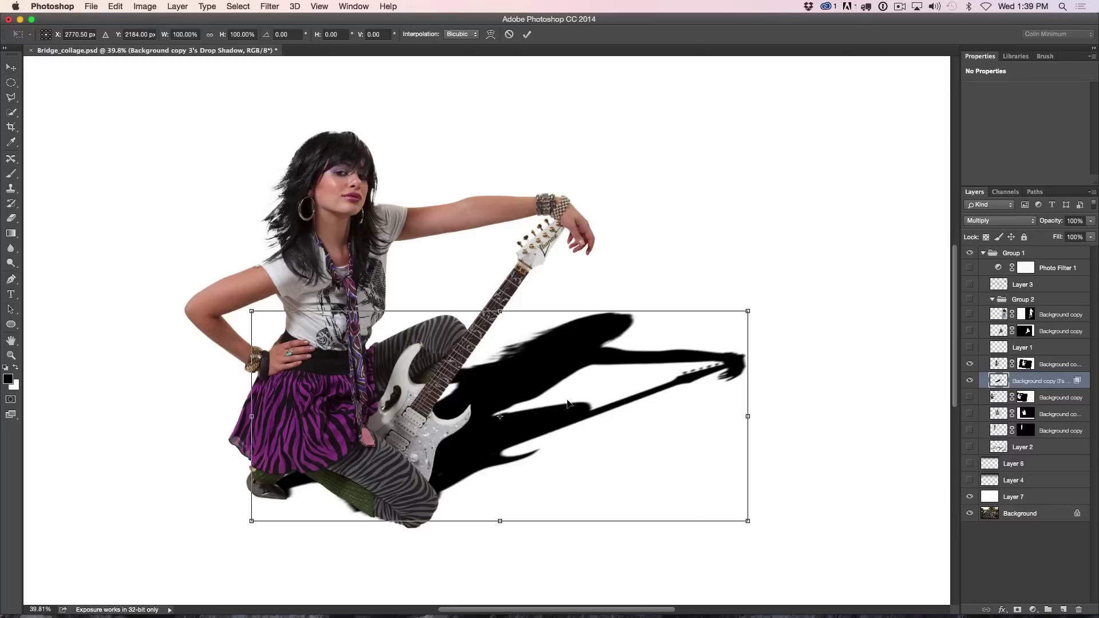
{"action": "right_click", "coordinate": [567, 403]}
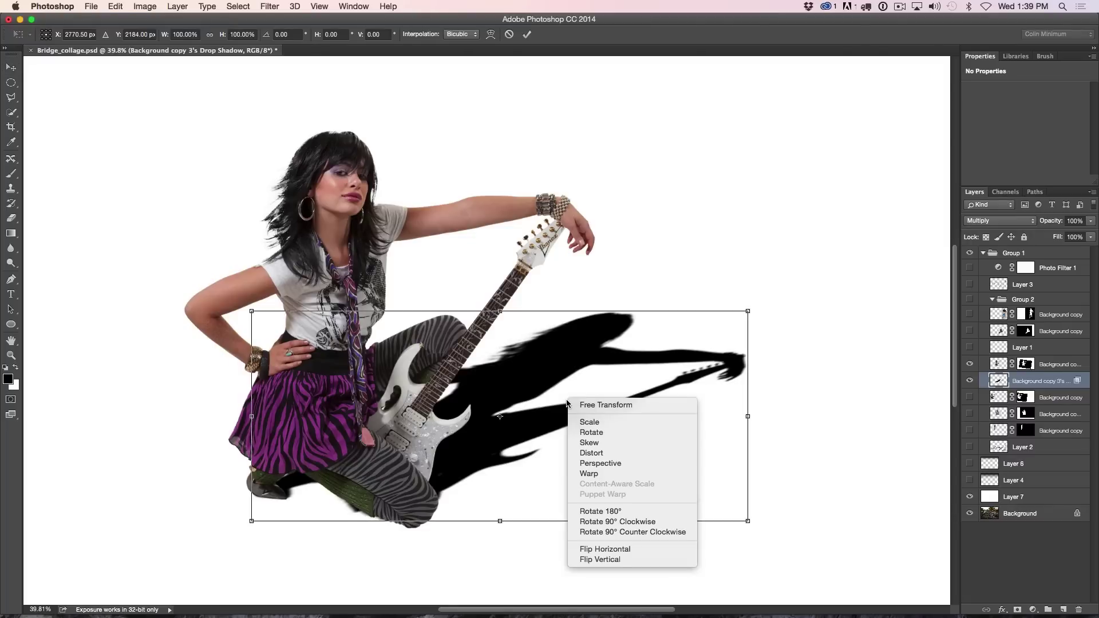
{"action": "left_click", "coordinate": [601, 474]}
{"action": "left_click_drag", "start_coordinate": [418, 522], "coordinate": [430, 521]}
{"action": "left_click_drag", "start_coordinate": [421, 452], "coordinate": [421, 457]}
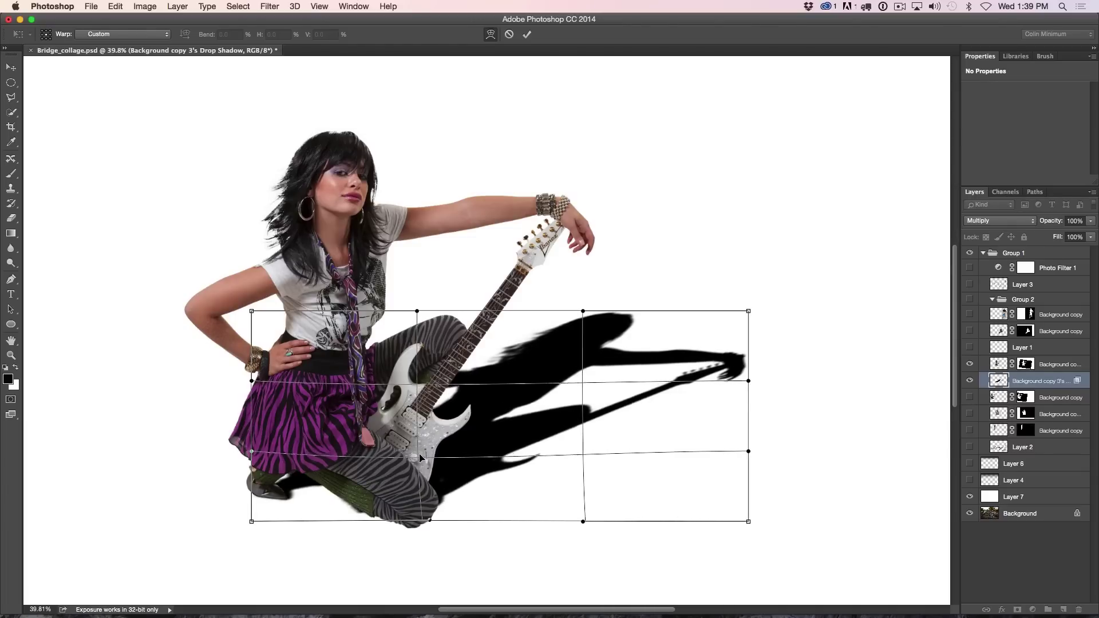
{"action": "left_click_drag", "start_coordinate": [252, 522], "coordinate": [245, 520]}
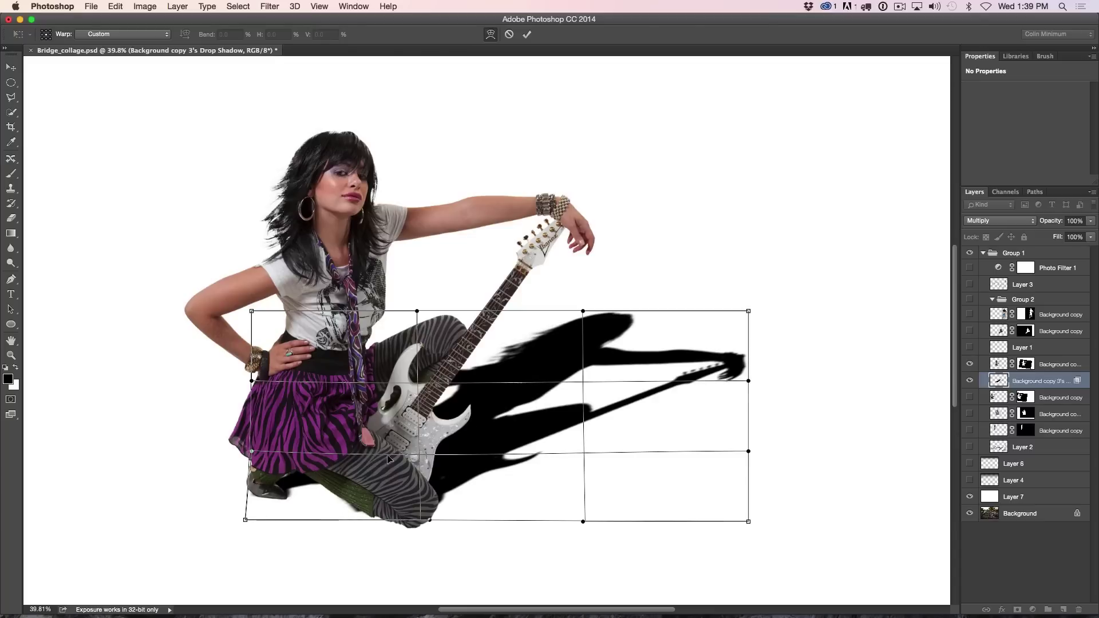
{"action": "key", "text": "Return"}
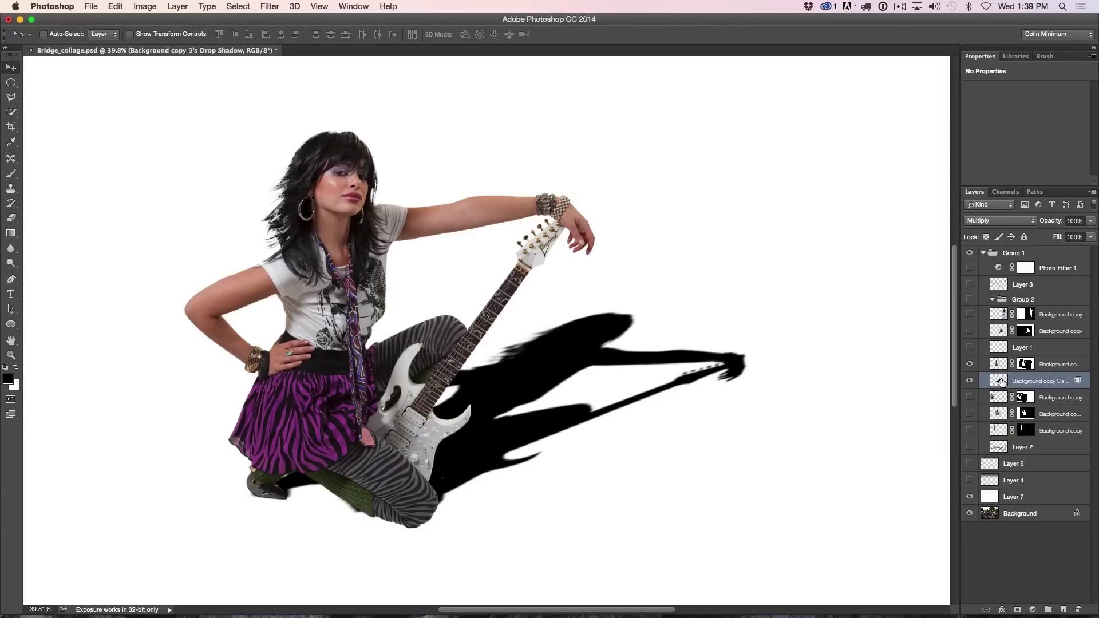
Duplicate the distorted drop shadow layer and hide the original
{"action": "key", "text": "super"}
{"action": "key", "text": "super+j"}
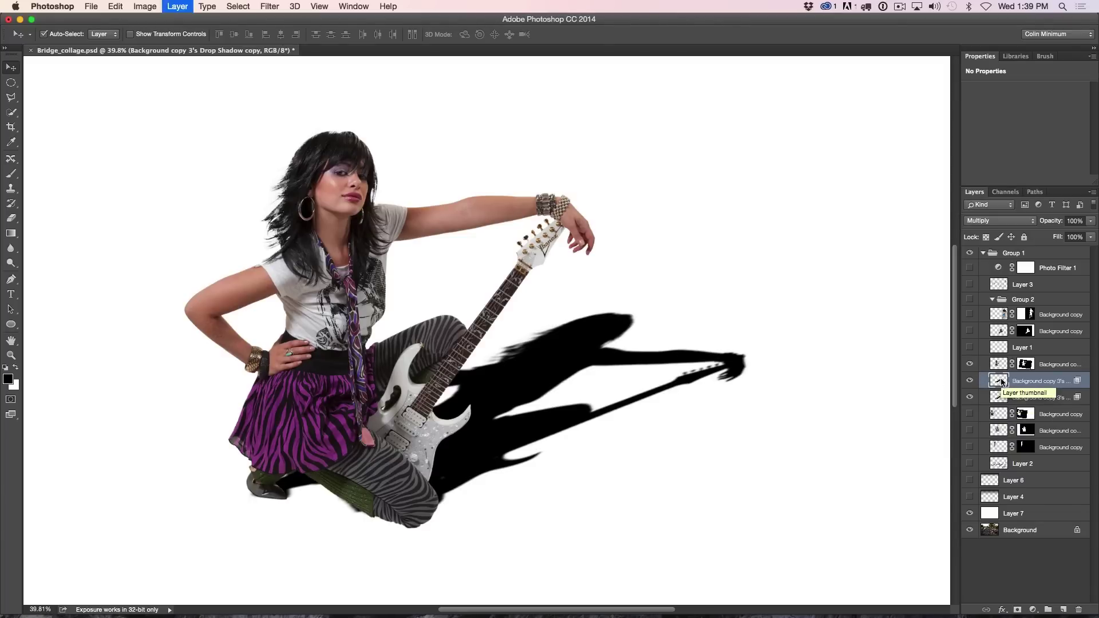
{"action": "left_click", "coordinate": [970, 397]}
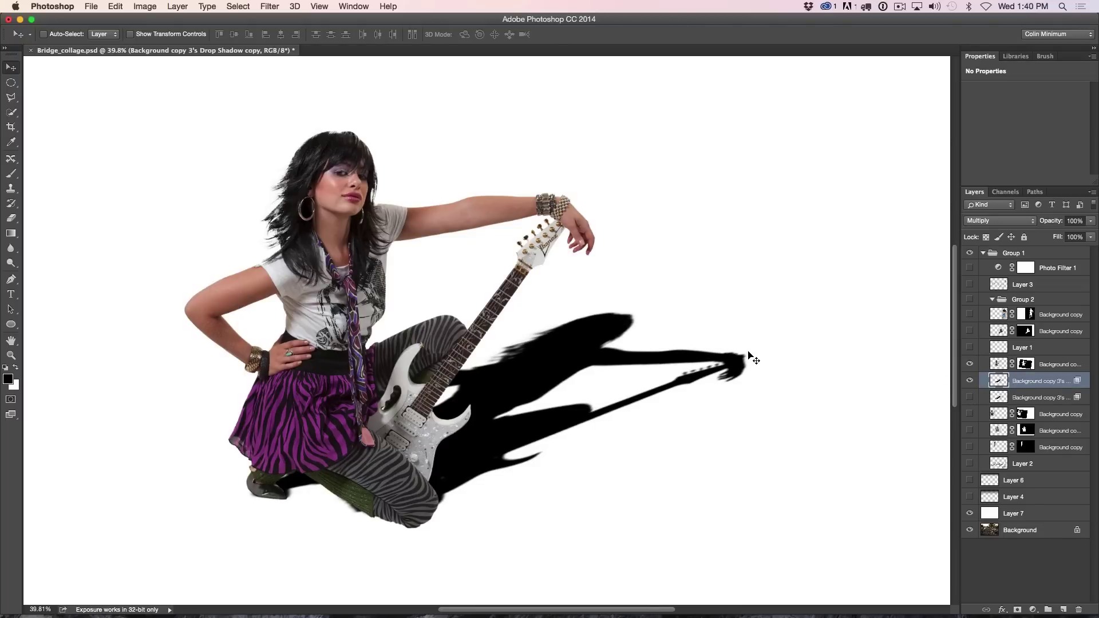
Apply a 14.8-pixel Gaussian Blur to the shadow copy and lower its layer opacity to 48%
{"action": "left_click", "coordinate": [270, 5]}
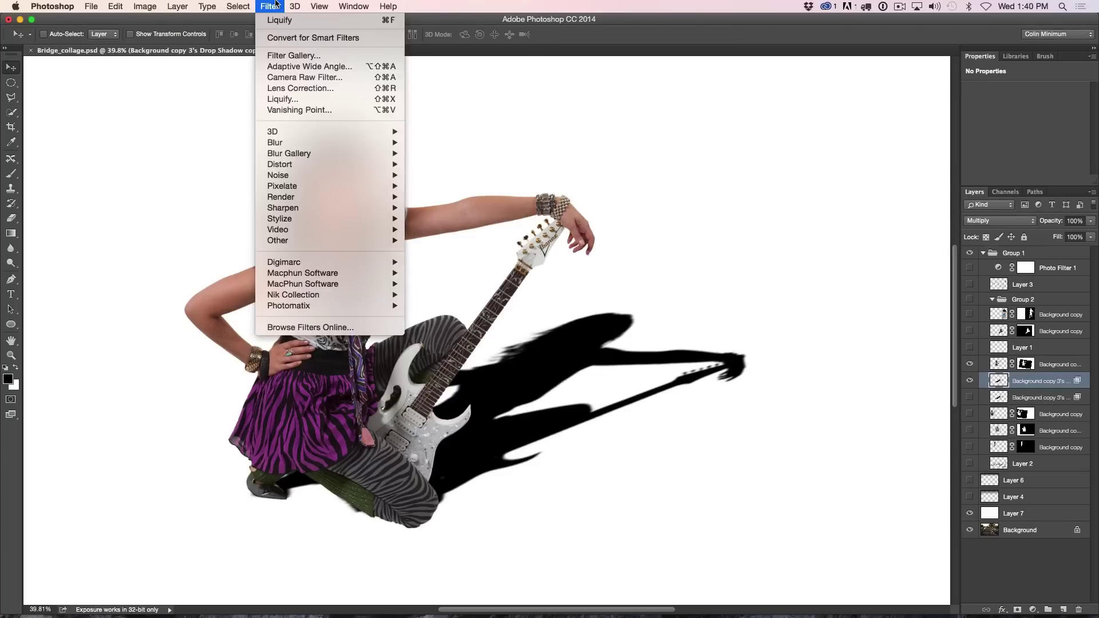
{"action": "mouse_move", "coordinate": [289, 144]}
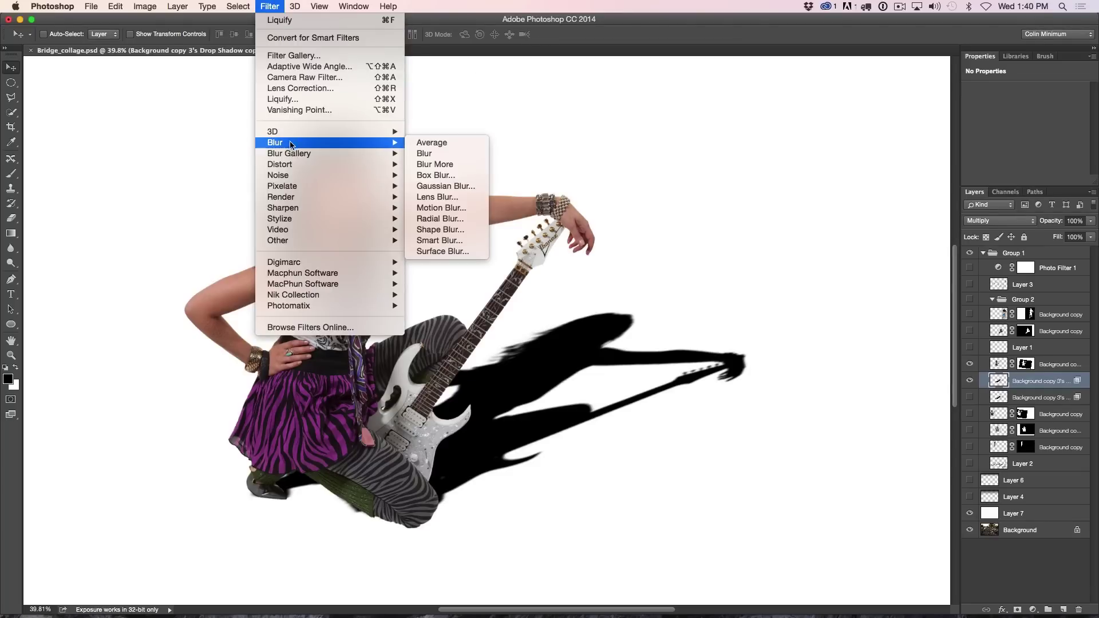
{"action": "left_click", "coordinate": [448, 187]}
{"action": "left_click_drag", "start_coordinate": [722, 193], "coordinate": [812, 149]}
{"action": "left_click_drag", "start_coordinate": [777, 320], "coordinate": [797, 321]}
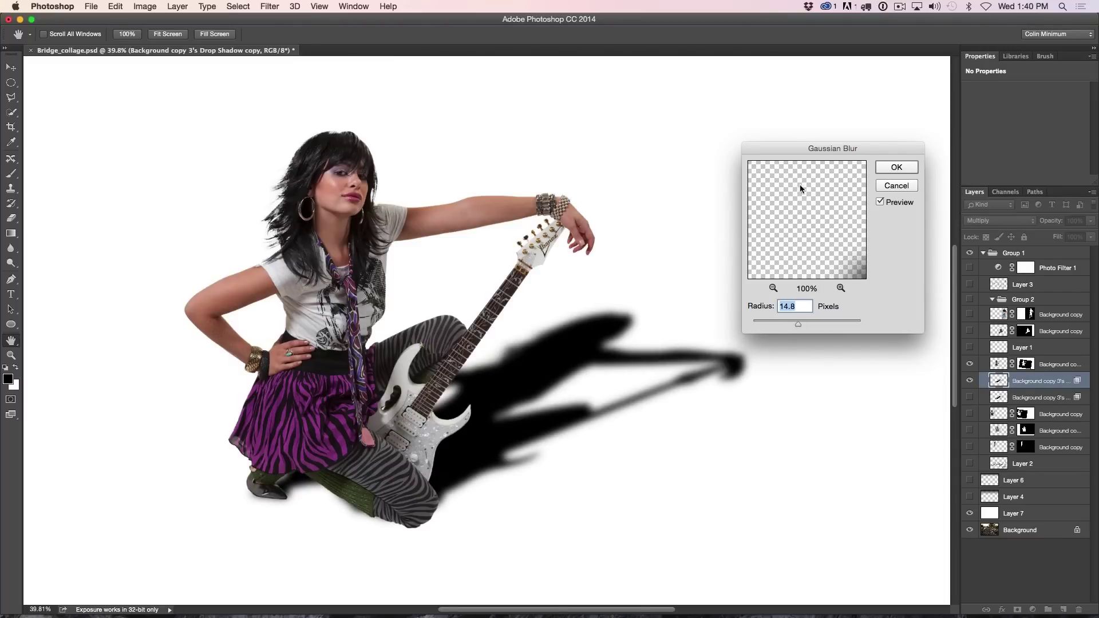
{"action": "left_click", "coordinate": [890, 168]}
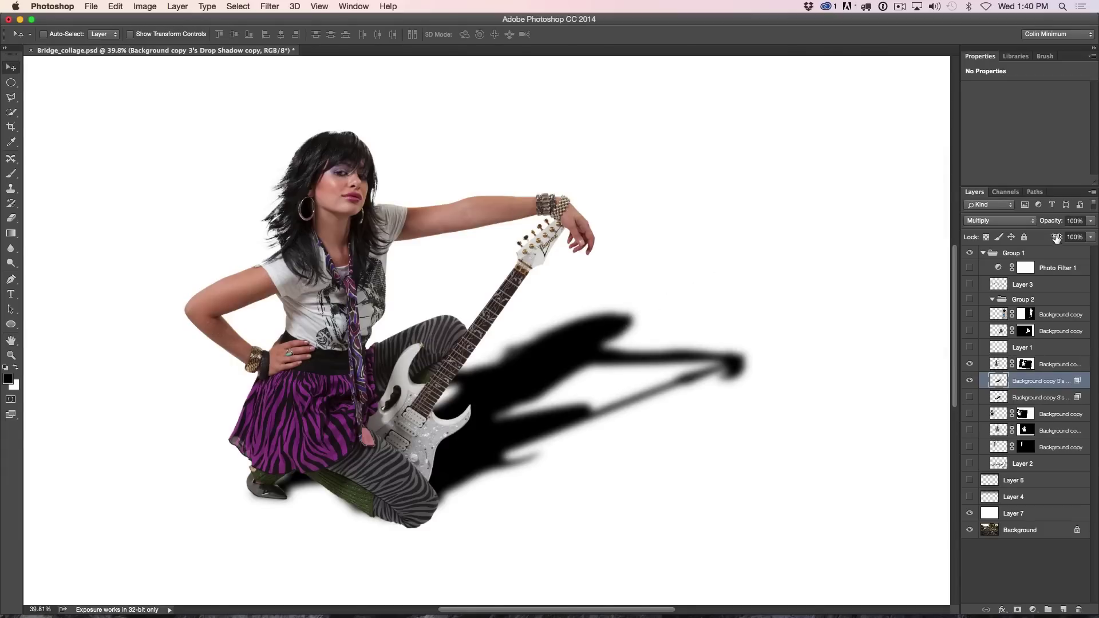
{"action": "left_click_drag", "start_coordinate": [1053, 223], "coordinate": [1026, 225]}
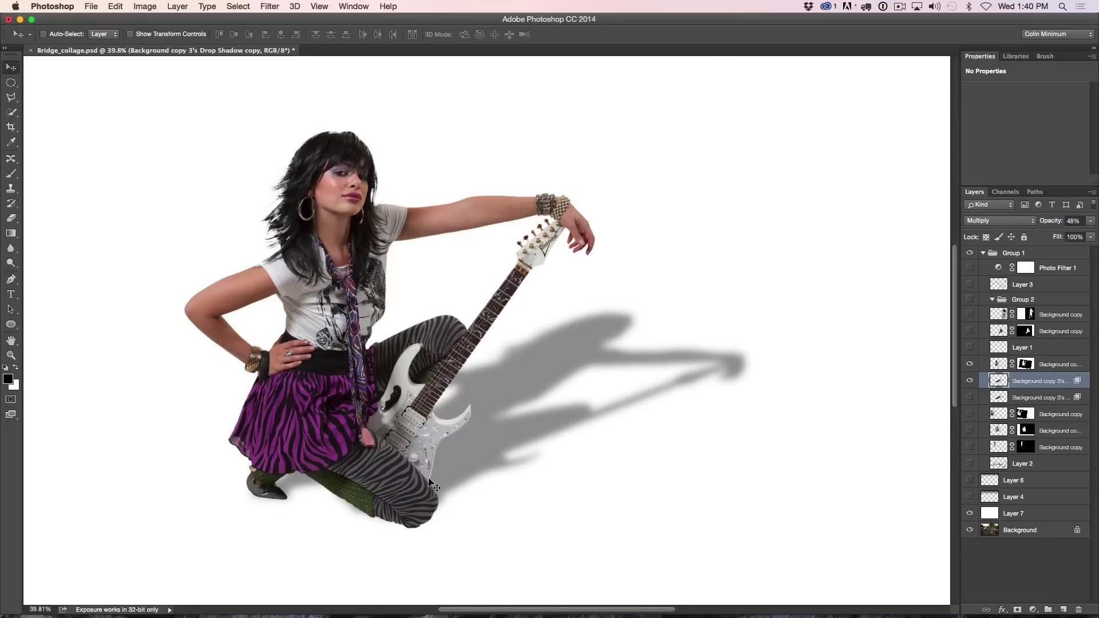
Show only the sharp shadow, stacked above the hidden blurred copy, and set its opacity to 82%
{"action": "left_click", "coordinate": [969, 380]}
{"action": "left_click", "coordinate": [969, 396]}
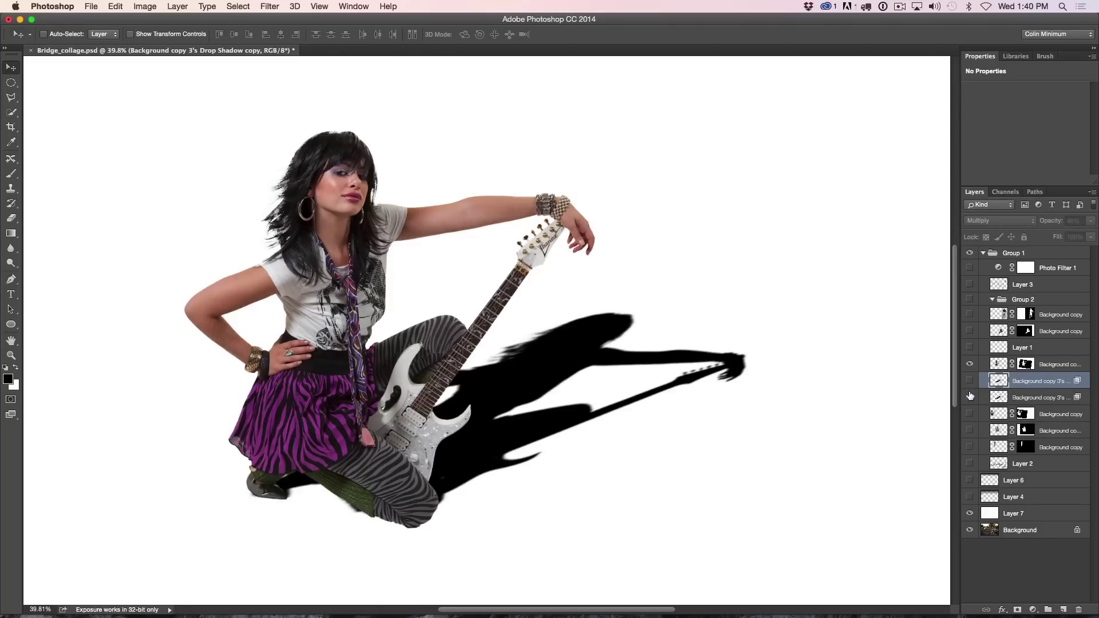
{"action": "left_click", "coordinate": [998, 397]}
{"action": "left_click_drag", "start_coordinate": [1001, 396], "coordinate": [1006, 384]}
{"action": "left_click", "coordinate": [969, 382]}
{"action": "left_click", "coordinate": [968, 381]}
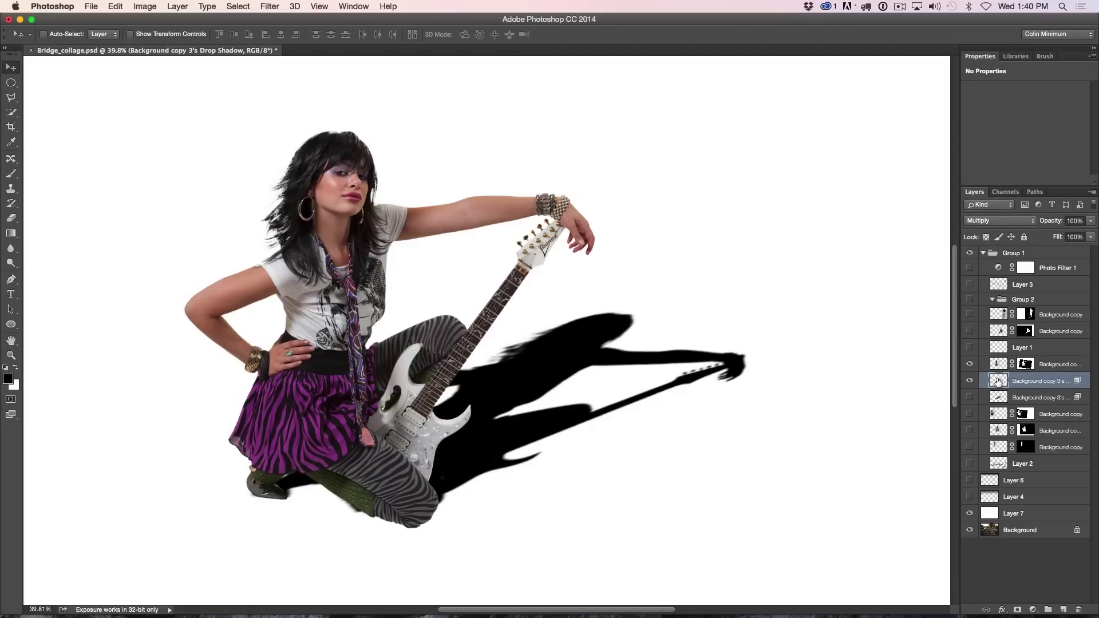
{"action": "left_click_drag", "start_coordinate": [1045, 226], "coordinate": [1043, 225]}
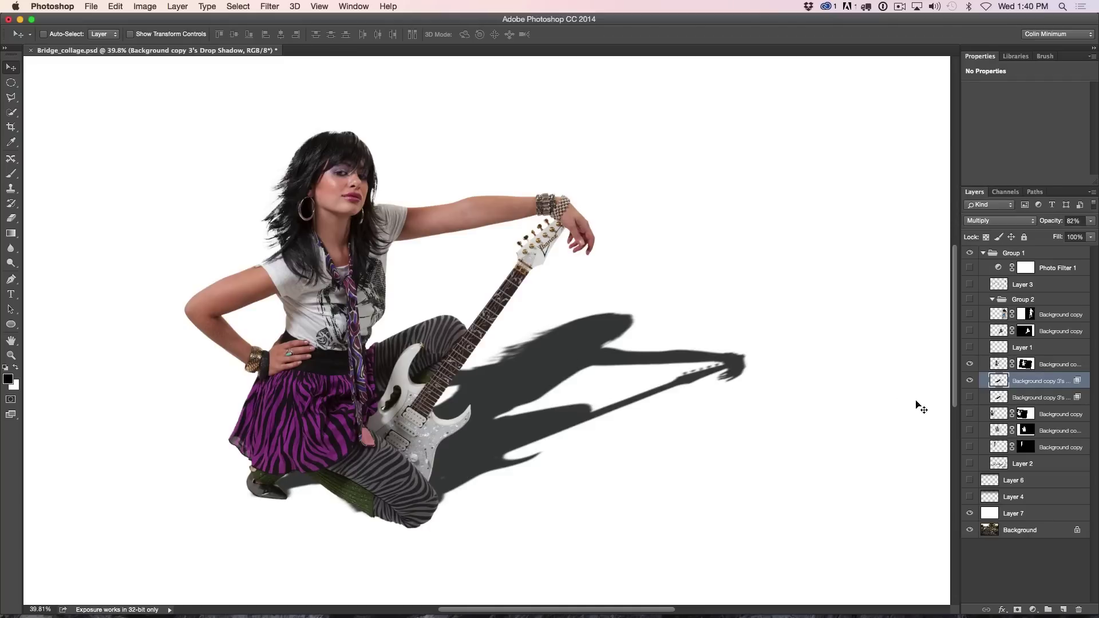
Show the blurred shadow together with the sharp one and add a layer mask to the sharp shadow layer
{"action": "left_click", "coordinate": [970, 397]}
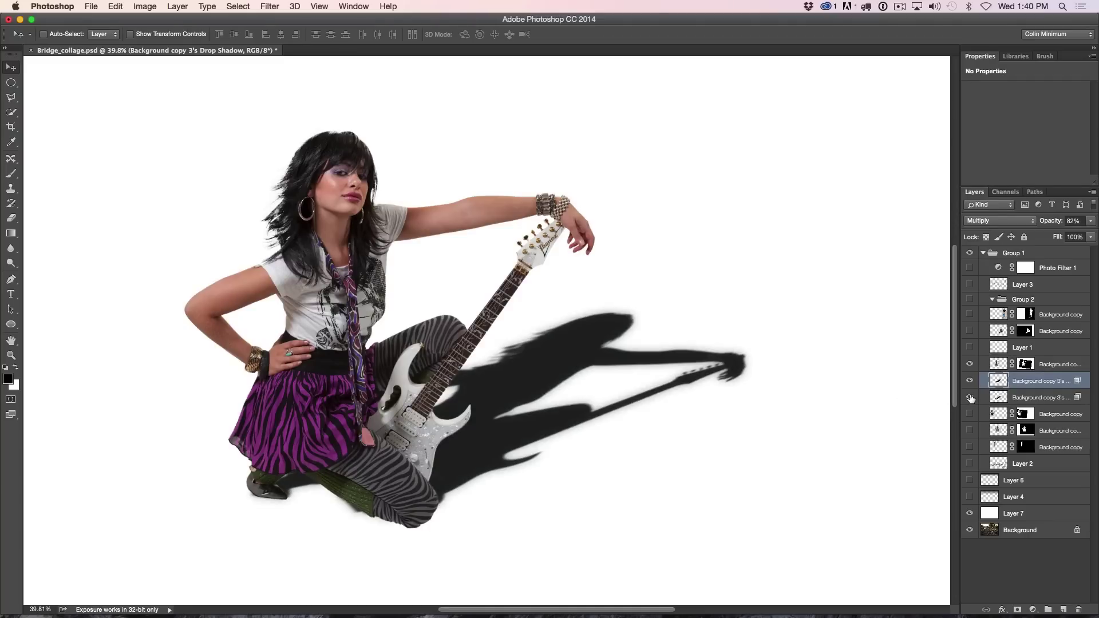
{"action": "left_click", "coordinate": [969, 380]}
{"action": "left_click", "coordinate": [969, 381]}
{"action": "left_click", "coordinate": [1017, 610]}
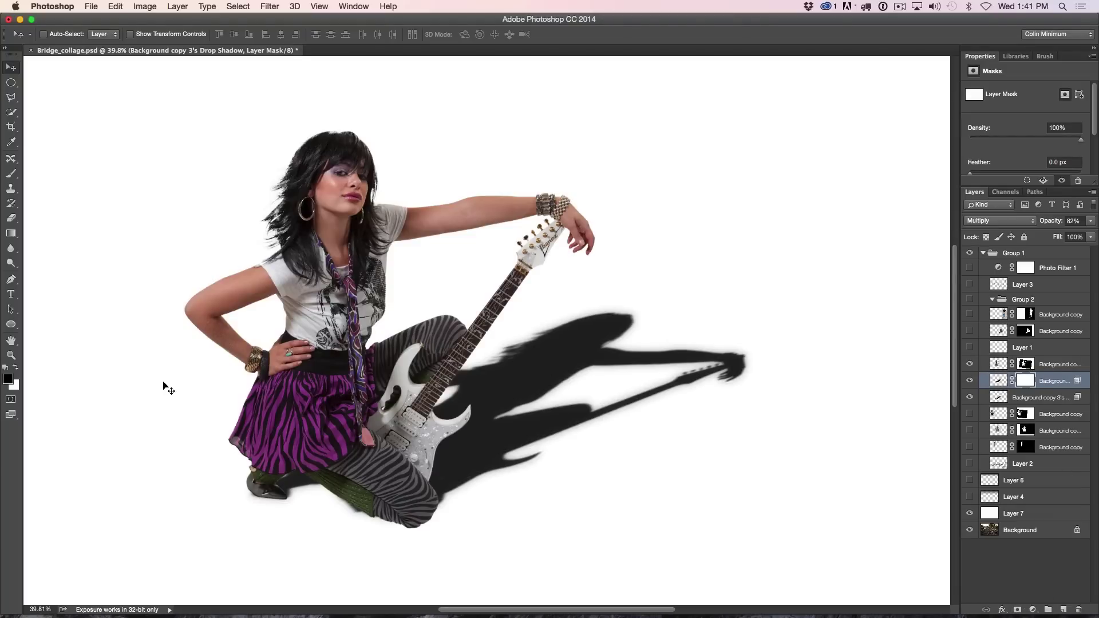
Ready the Gradient tool with white as the foreground colour for a linear gradient at 100% opacity
{"action": "key", "text": "g"}
{"action": "left_click", "coordinate": [8, 378]}
{"action": "key", "text": "x"}
{"action": "left_click_drag", "start_coordinate": [11, 233], "coordinate": [46, 233]}
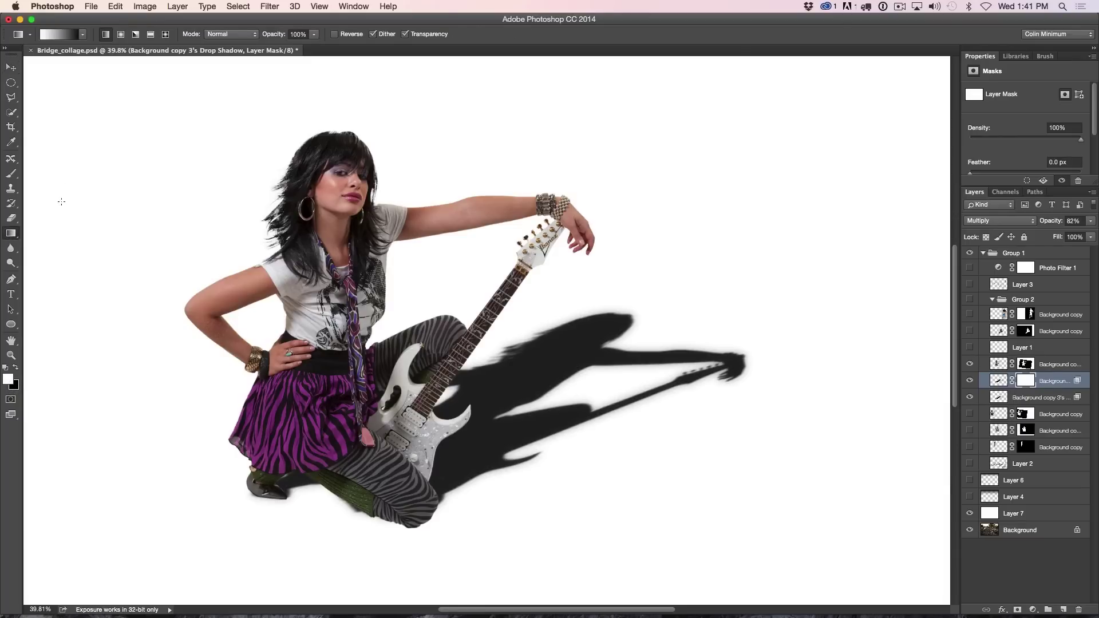
{"action": "left_click", "coordinate": [82, 34]}
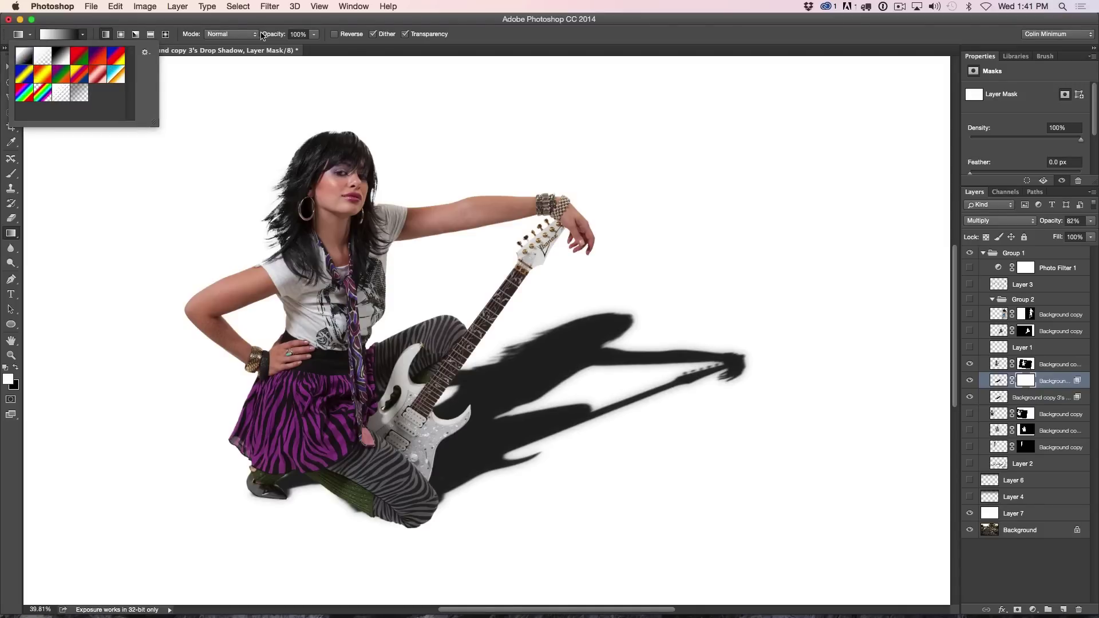
{"action": "left_click", "coordinate": [356, 102]}
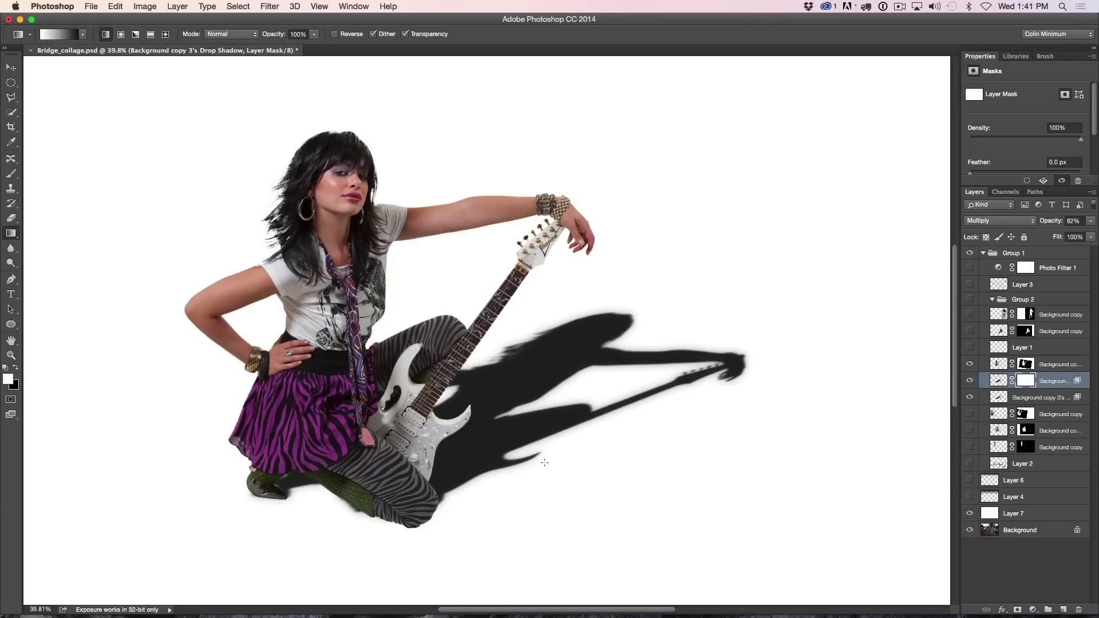
Try several shorter white-to-black gradients at different points across the sharp shadow's mask, undoing them between attempts
{"action": "left_click_drag", "start_coordinate": [409, 490], "coordinate": [546, 438]}
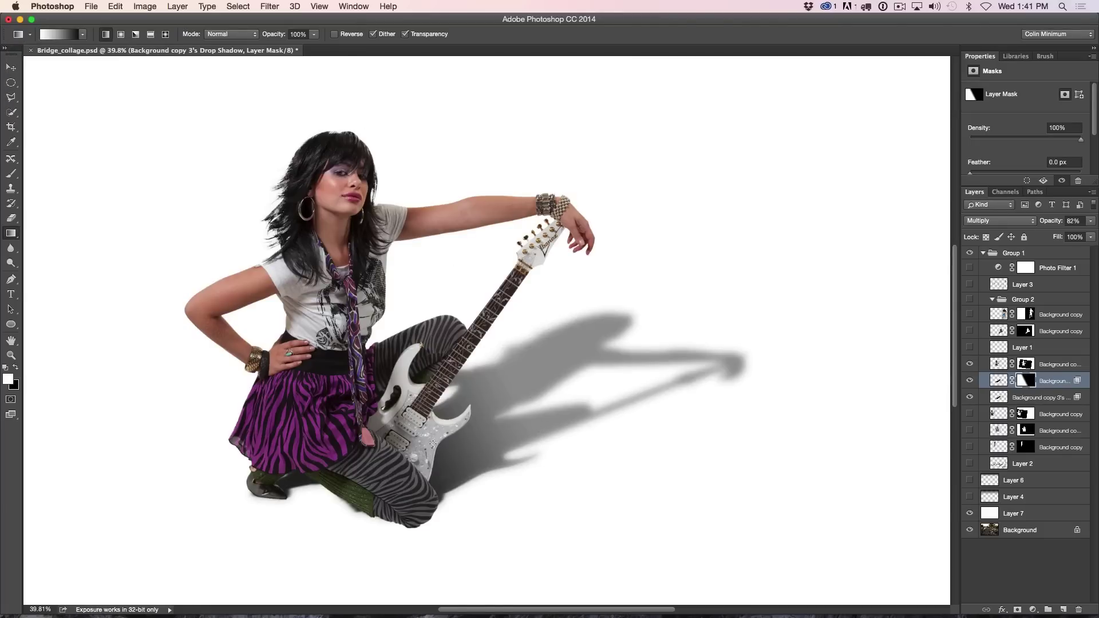
{"action": "key", "text": "ctrl+z"}
{"action": "left_click_drag", "start_coordinate": [526, 387], "coordinate": [584, 358]}
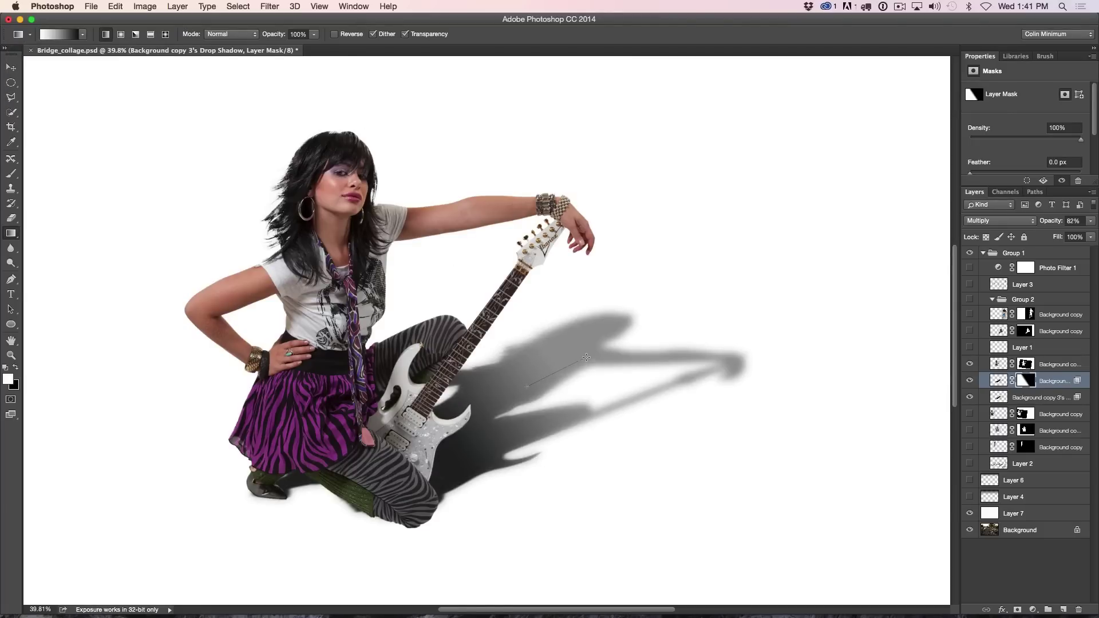
{"action": "key", "text": "ctrl+z"}
{"action": "left_click_drag", "start_coordinate": [473, 423], "coordinate": [506, 407]}
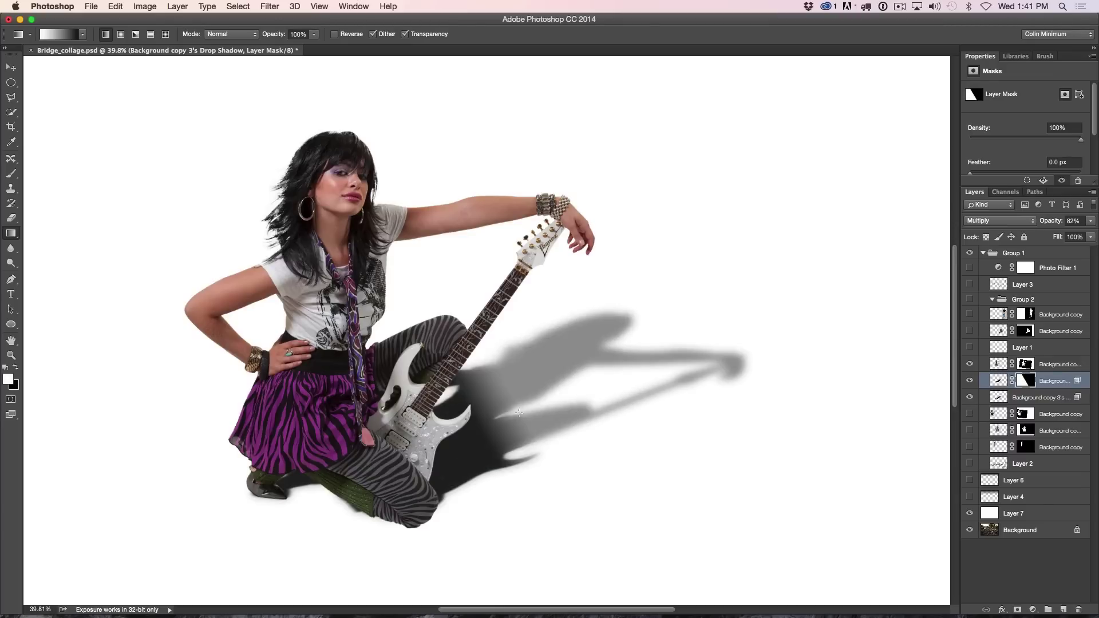
{"action": "left_click_drag", "start_coordinate": [433, 471], "coordinate": [457, 455]}
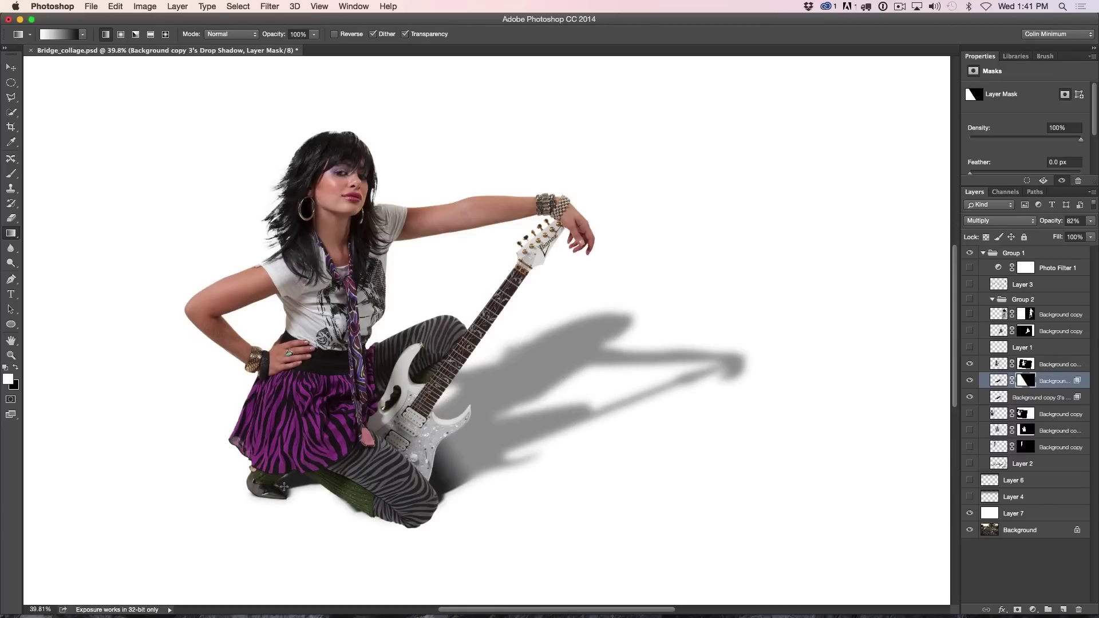
{"action": "key", "text": "ctrl+z"}
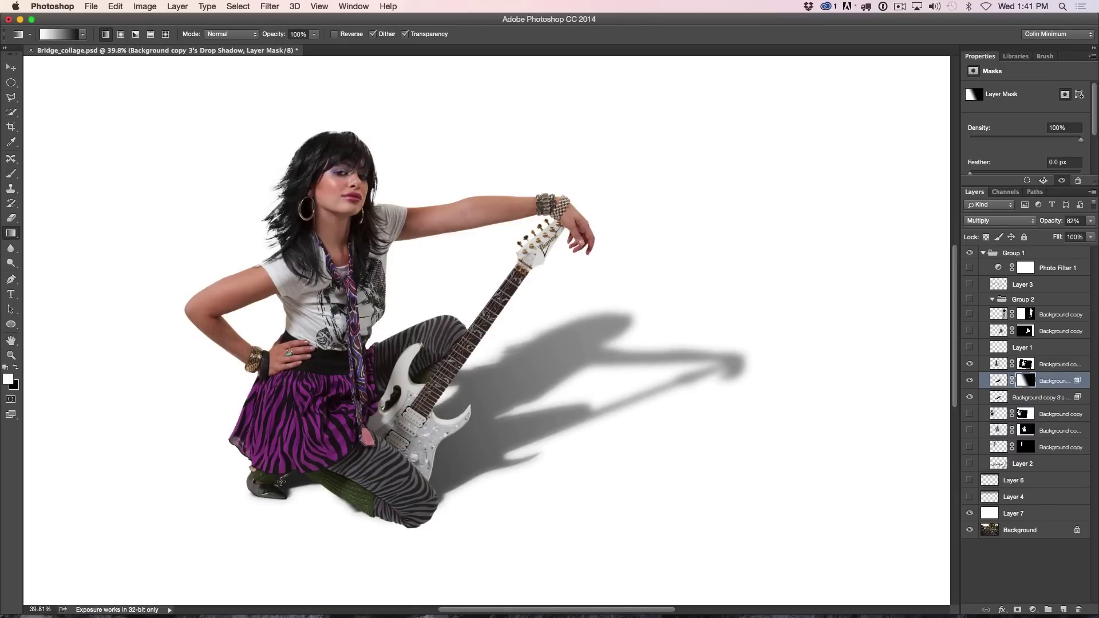
Fade the sharp shadow with a long, soft white-to-black mask gradient running from the guitarist's base toward the shadow's head
{"action": "left_click_drag", "start_coordinate": [422, 419], "coordinate": [576, 345]}
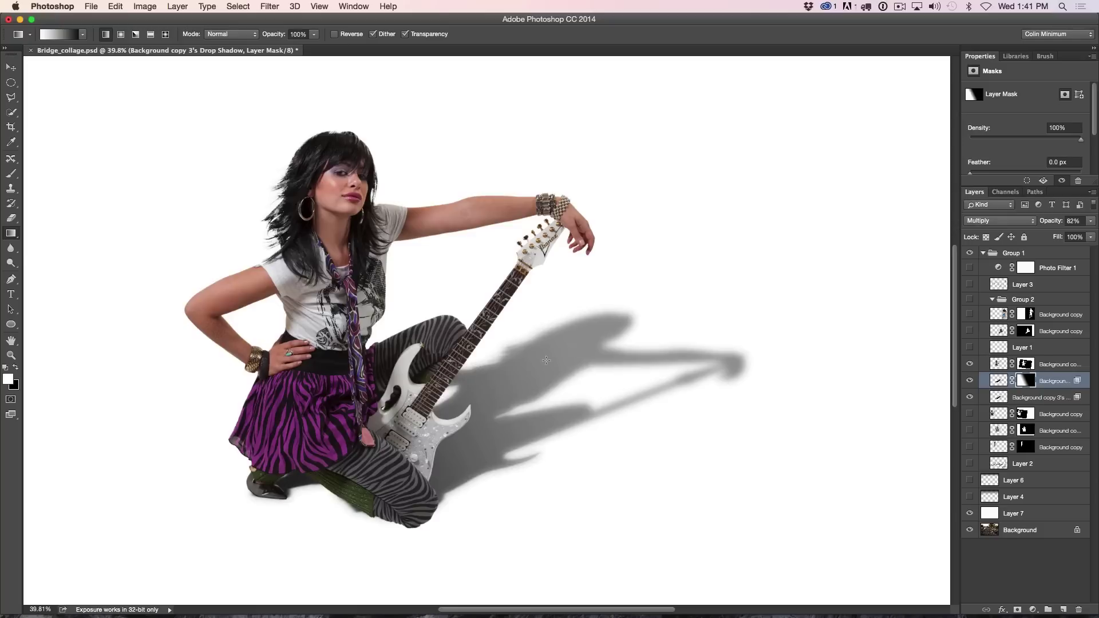
{"action": "left_click_drag", "start_coordinate": [292, 479], "coordinate": [610, 321]}
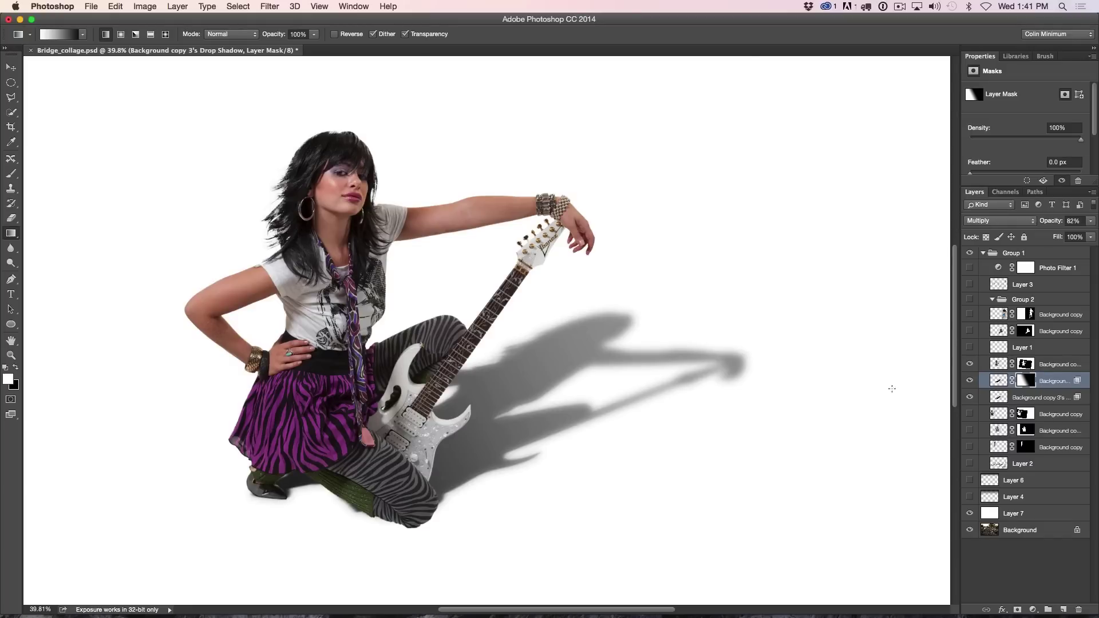
Compare the masked sharp shadow and the blurred shadow by toggling each layer's visibility, leaving both shown
{"action": "left_click", "coordinate": [970, 397]}
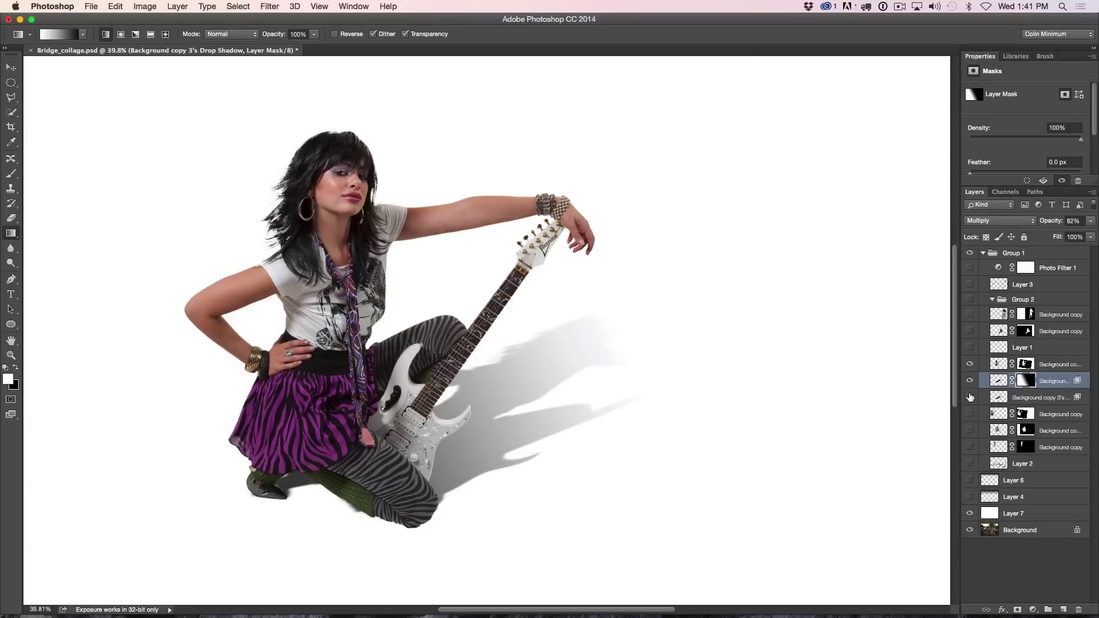
{"action": "left_click", "coordinate": [970, 396]}
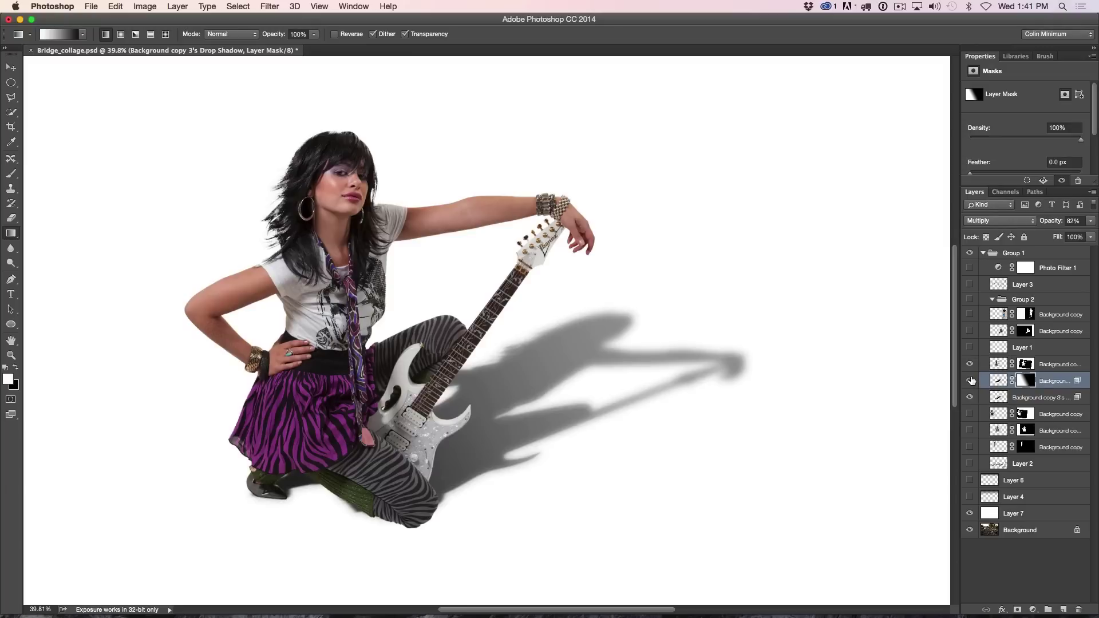
{"action": "left_click", "coordinate": [970, 381]}
{"action": "left_click", "coordinate": [970, 380]}
{"action": "left_click", "coordinate": [970, 380]}
{"action": "left_click", "coordinate": [970, 380]}
{"action": "left_click", "coordinate": [969, 396]}
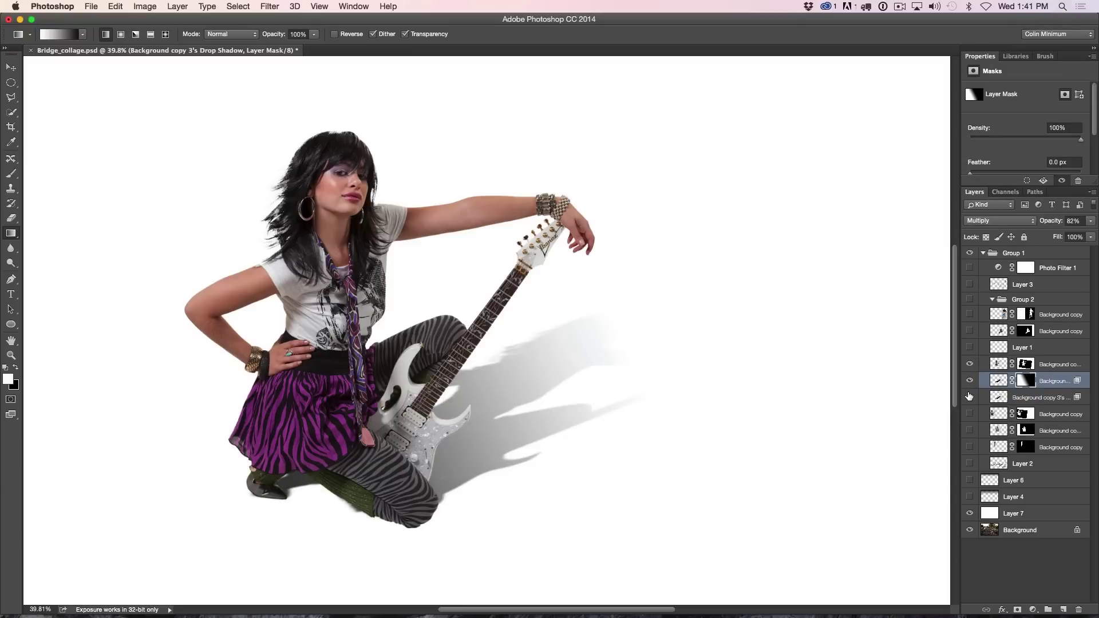
{"action": "left_click", "coordinate": [969, 397]}
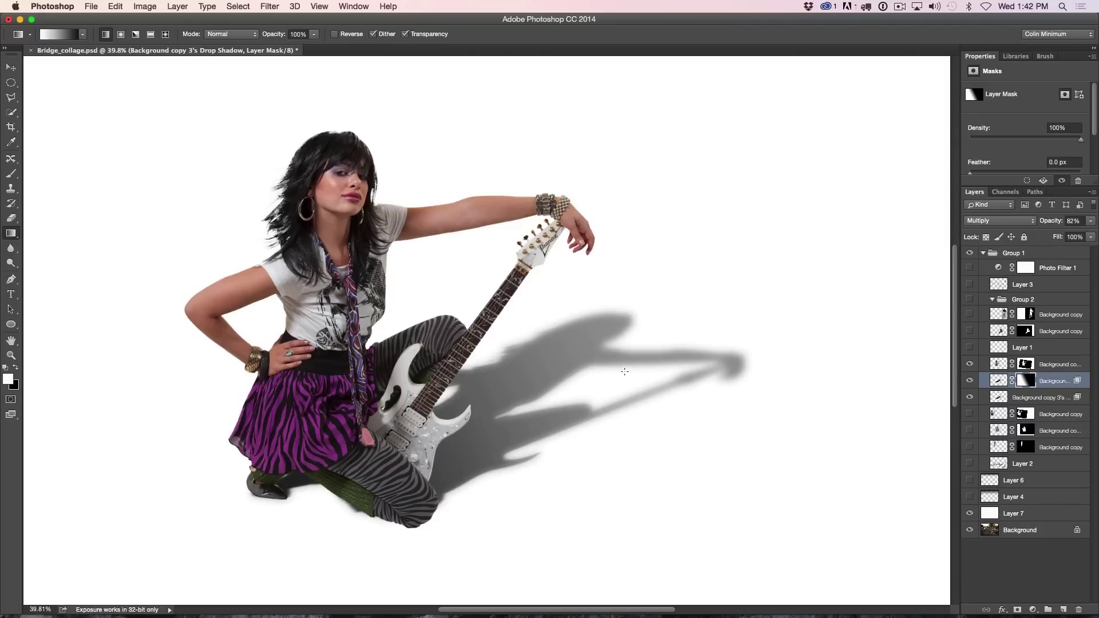
Copy the sharp shadow's gradient mask onto the blurred shadow layer and invert the copied mask
{"action": "left_click", "coordinate": [1026, 381]}
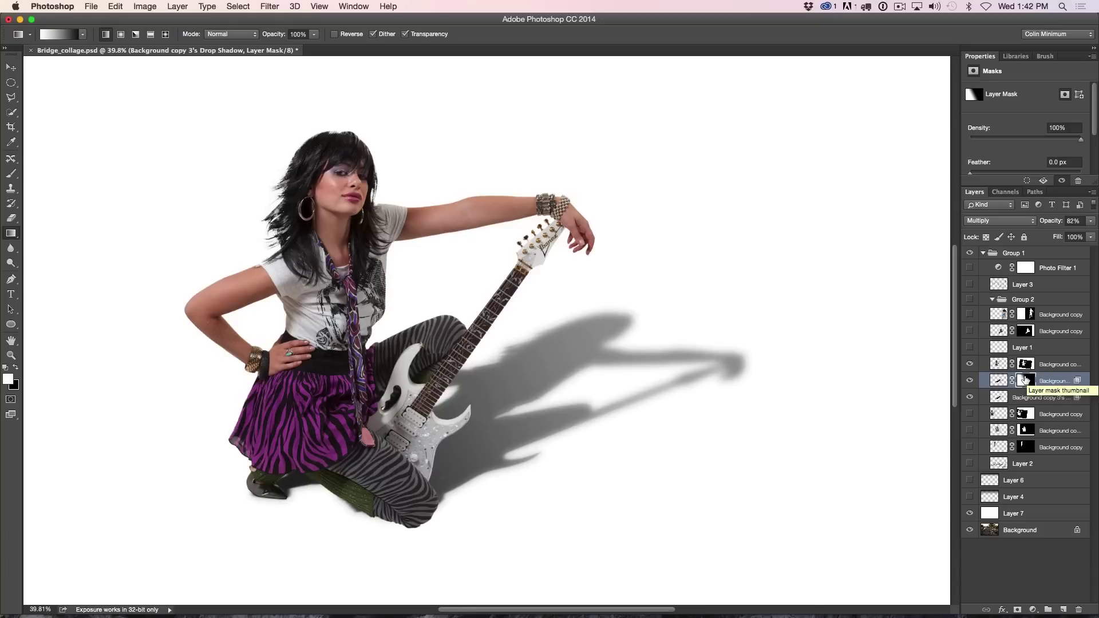
{"action": "left_click_drag", "start_coordinate": [1026, 381], "coordinate": [1026, 396]}
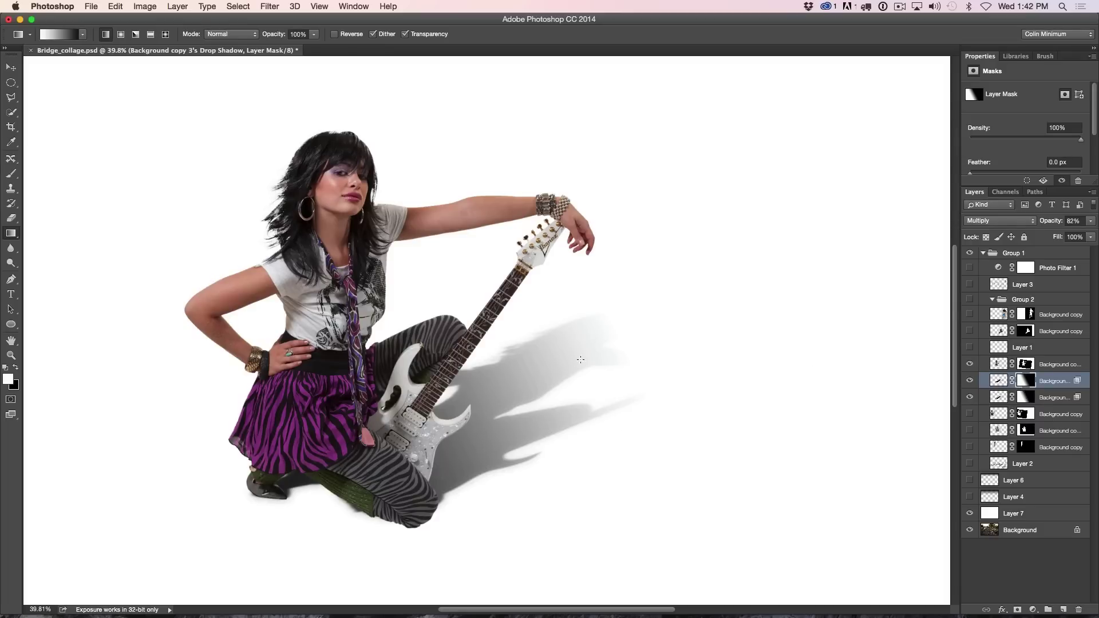
{"action": "left_click_drag", "start_coordinate": [1024, 380], "coordinate": [1025, 396]}
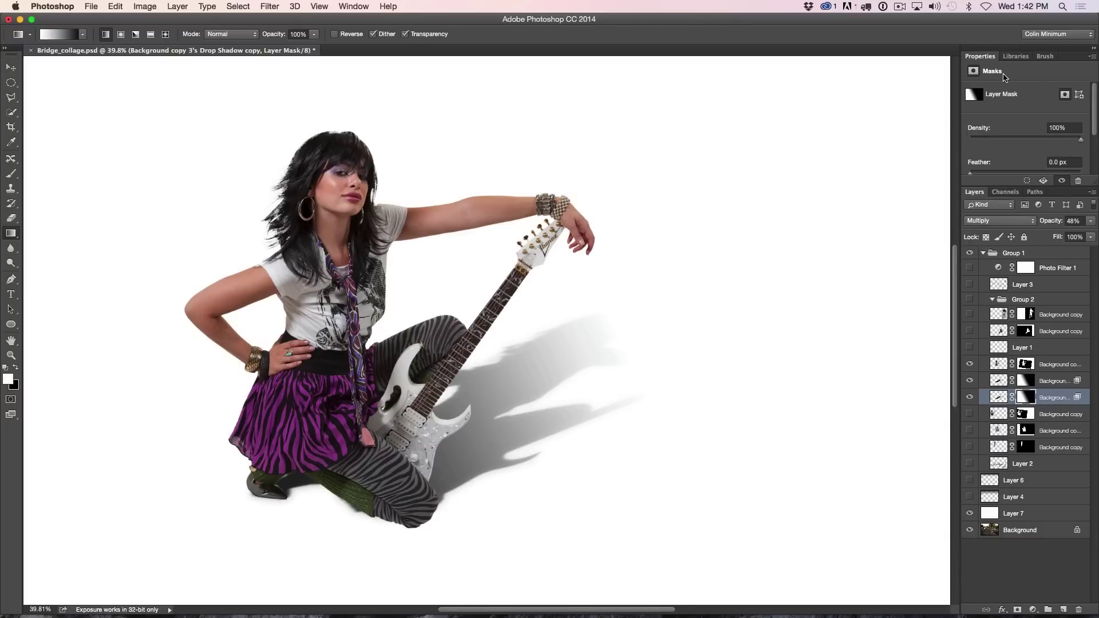
{"action": "scroll", "coordinate": [1091, 98], "scroll_direction": "down", "scroll_amount": 3}
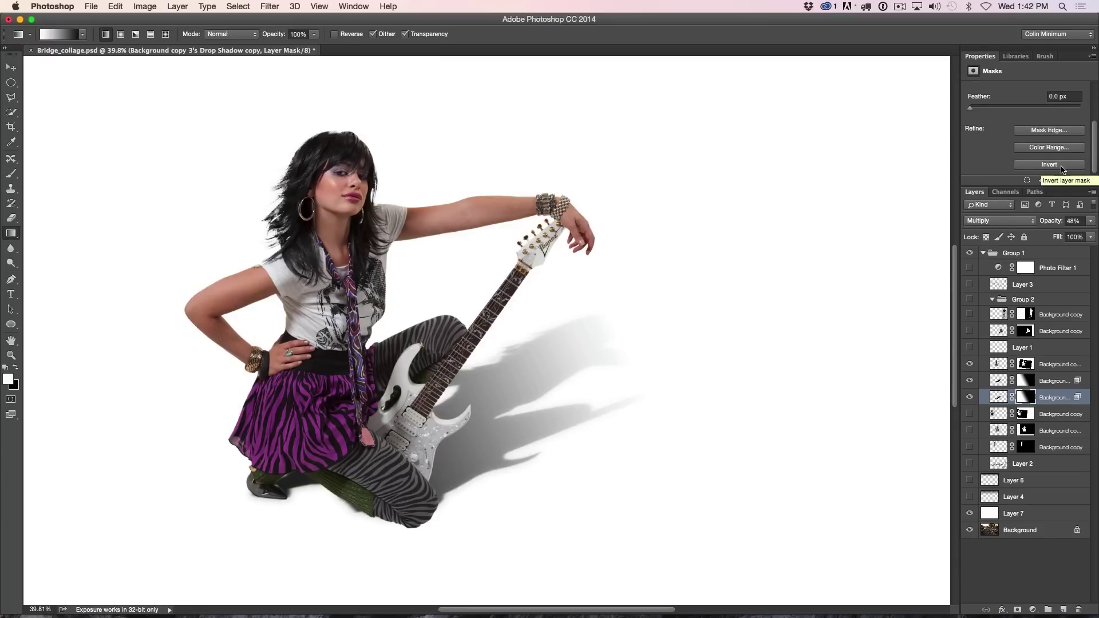
{"action": "left_click", "coordinate": [1062, 168]}
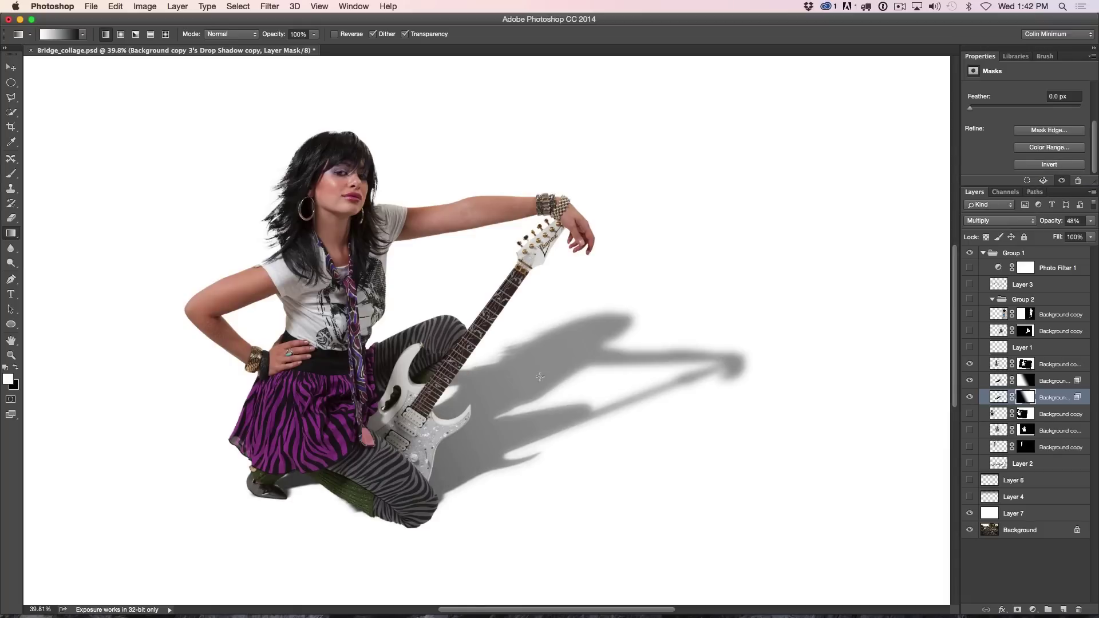
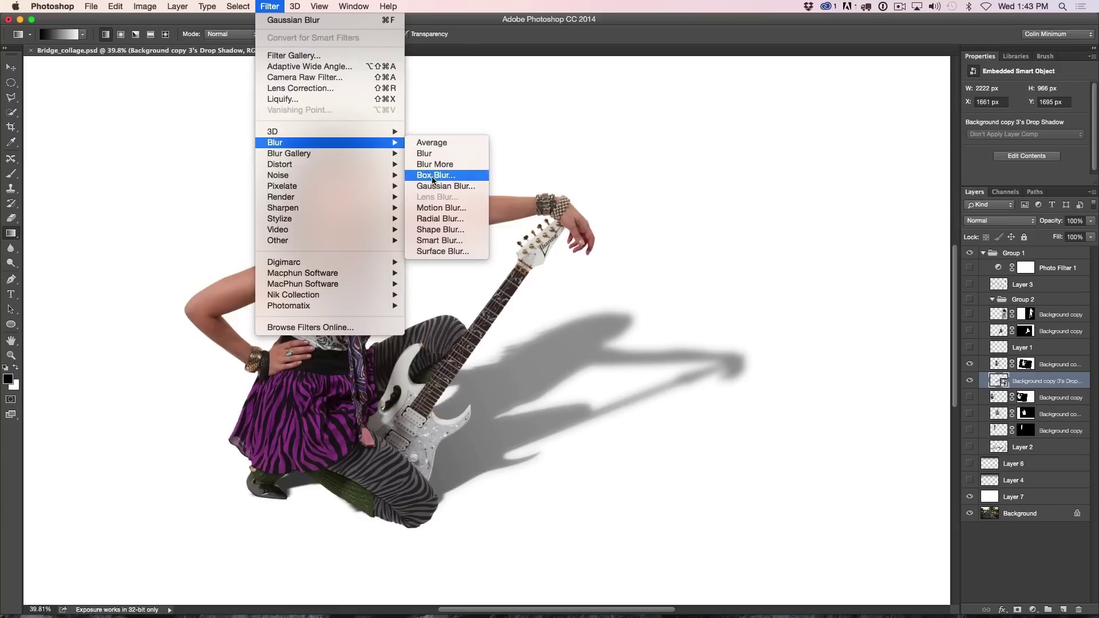
Apply a slight Gaussian Blur to the combined shadow smart object, testing stronger radii before settling on a low one
{"action": "left_click", "coordinate": [446, 186]}
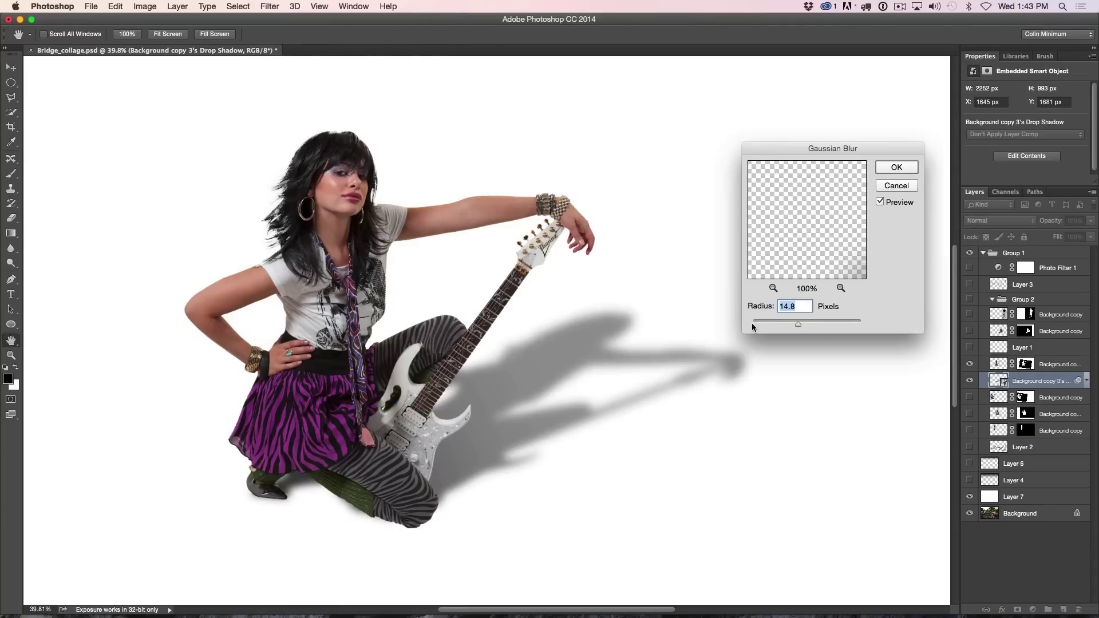
{"action": "left_click_drag", "start_coordinate": [760, 322], "coordinate": [760, 322]}
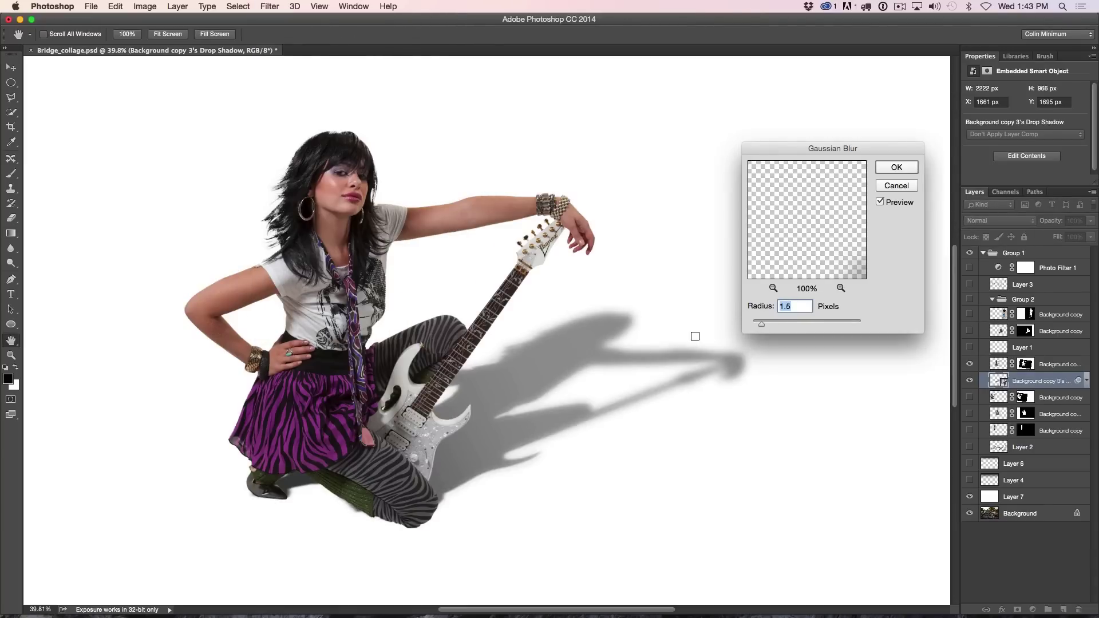
{"action": "left_click_drag", "start_coordinate": [828, 324], "coordinate": [833, 324]}
{"action": "left_click_drag", "start_coordinate": [798, 322], "coordinate": [802, 322]}
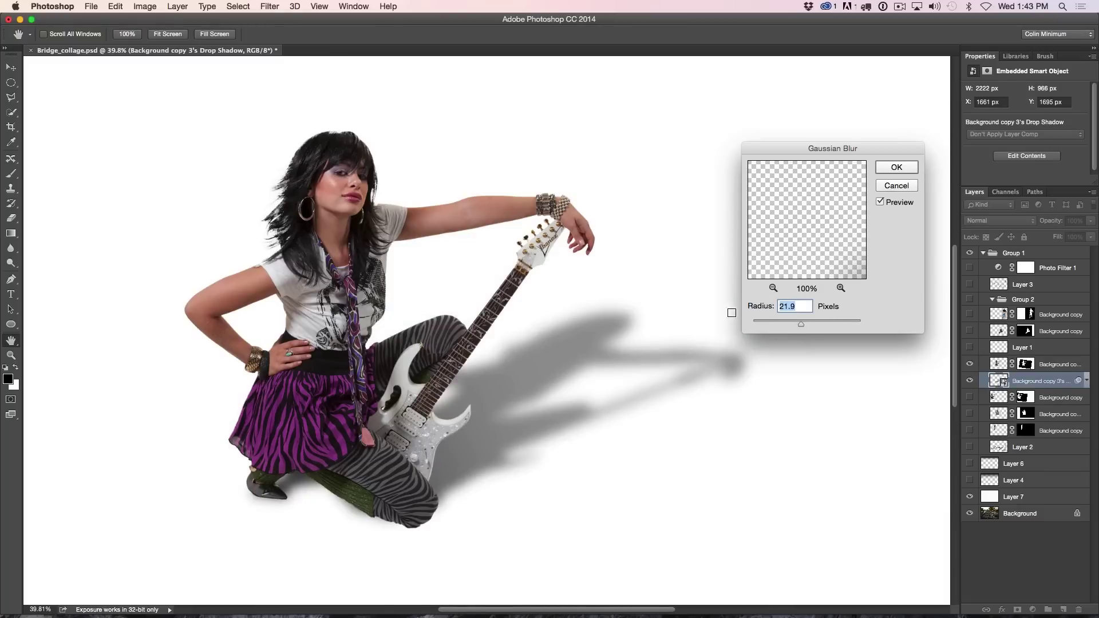
{"action": "left_click_drag", "start_coordinate": [795, 324], "coordinate": [768, 324]}
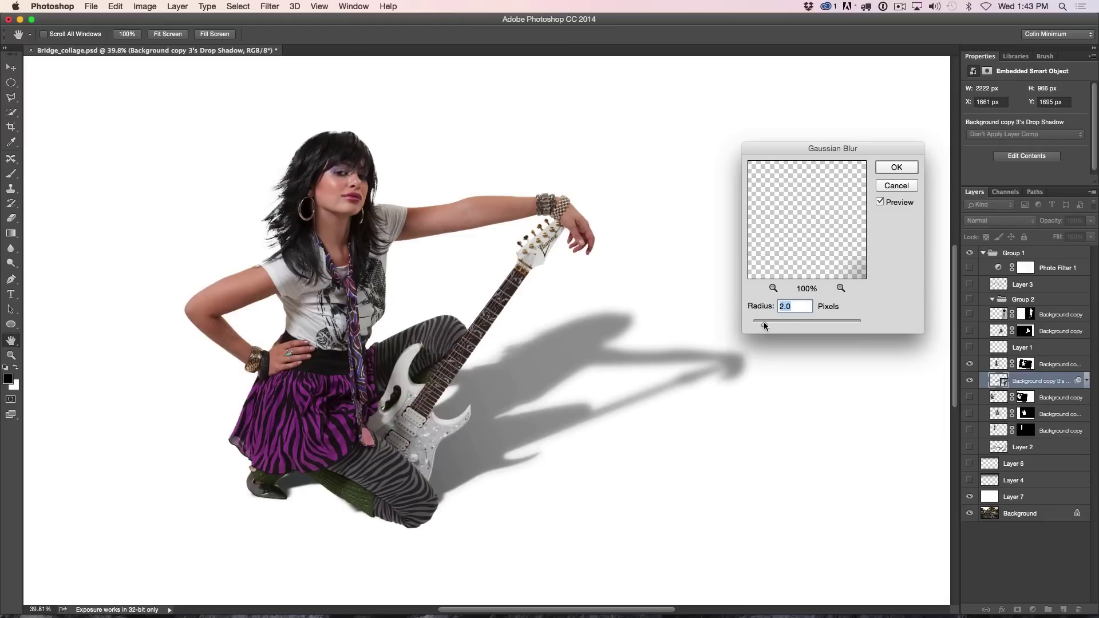
{"action": "left_click_drag", "start_coordinate": [771, 325], "coordinate": [768, 323]}
{"action": "left_click", "coordinate": [895, 170]}
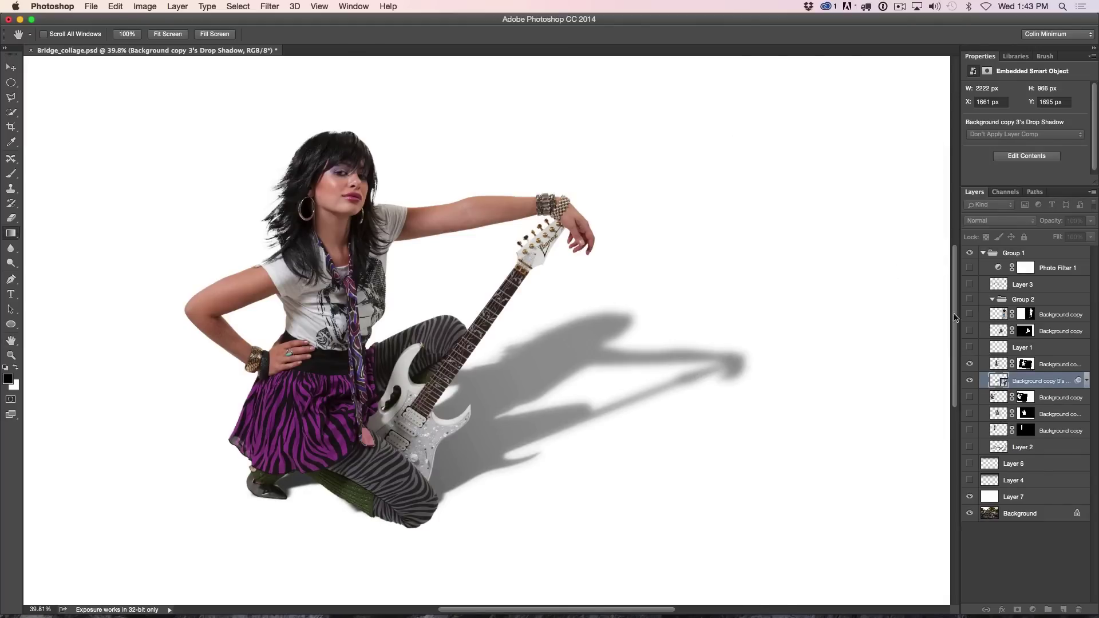
{"action": "left_click_drag", "start_coordinate": [1050, 222], "coordinate": [1022, 225]}
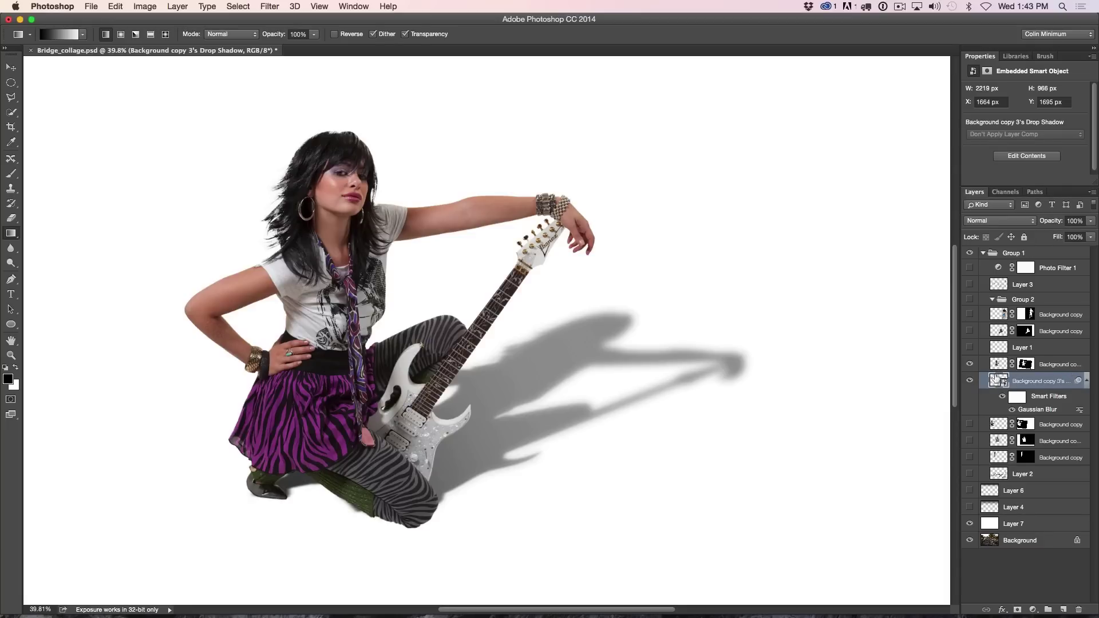
Open the shadow smart object's contents, check its two masked shadow layers, and close it to return to the collage
{"action": "double_click", "coordinate": [998, 379]}
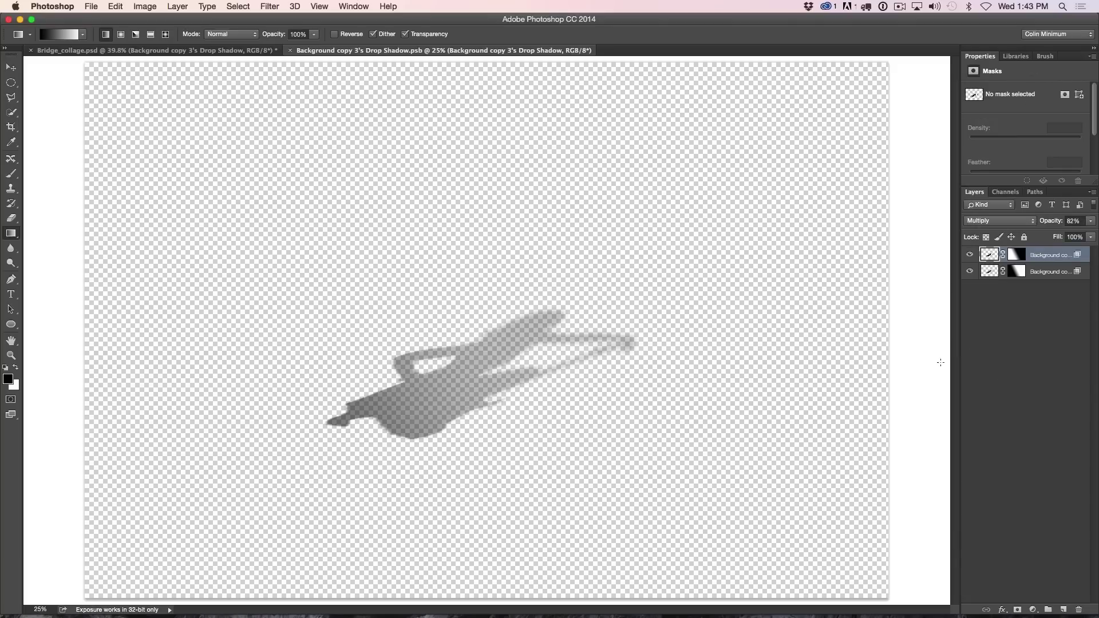
{"action": "left_click", "coordinate": [992, 272]}
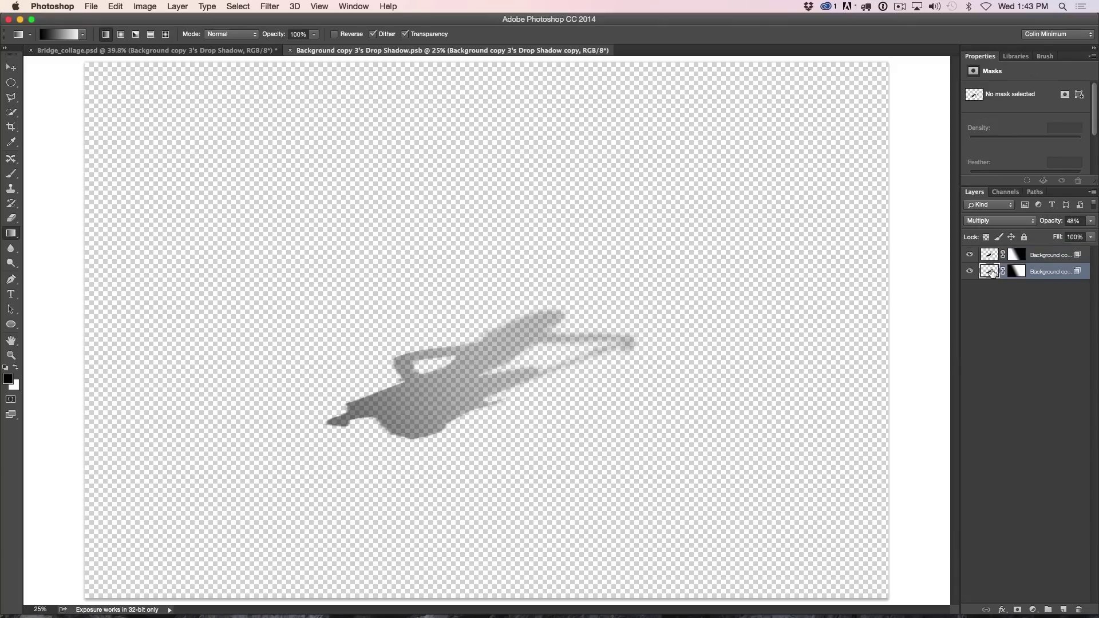
{"action": "left_click", "coordinate": [989, 256]}
{"action": "left_click", "coordinate": [990, 271]}
{"action": "left_click", "coordinate": [990, 256]}
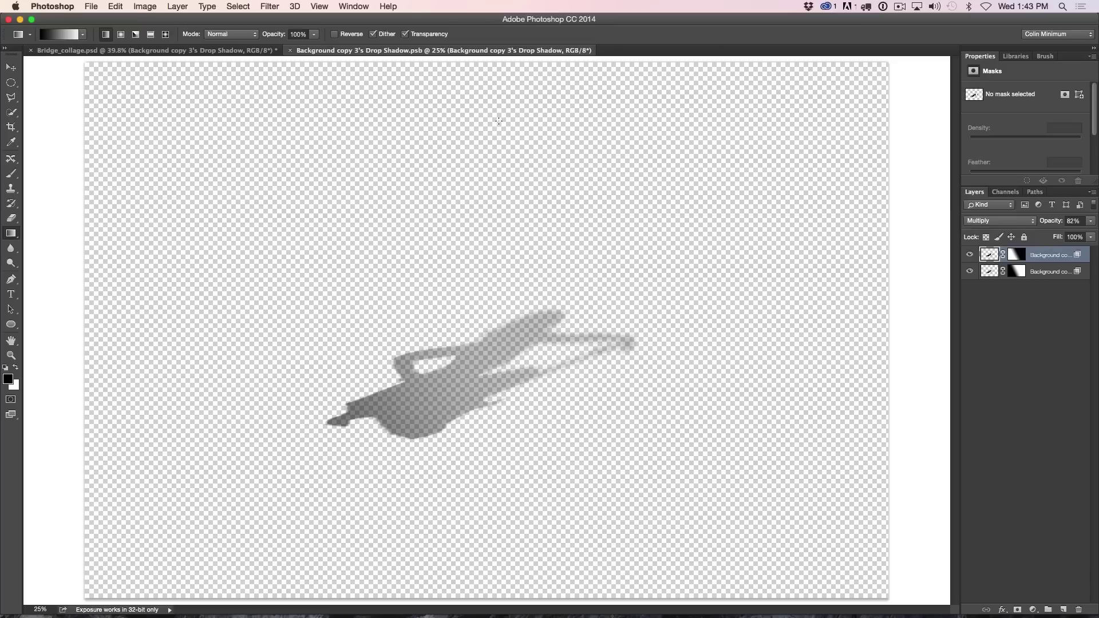
{"action": "left_click", "coordinate": [289, 50]}
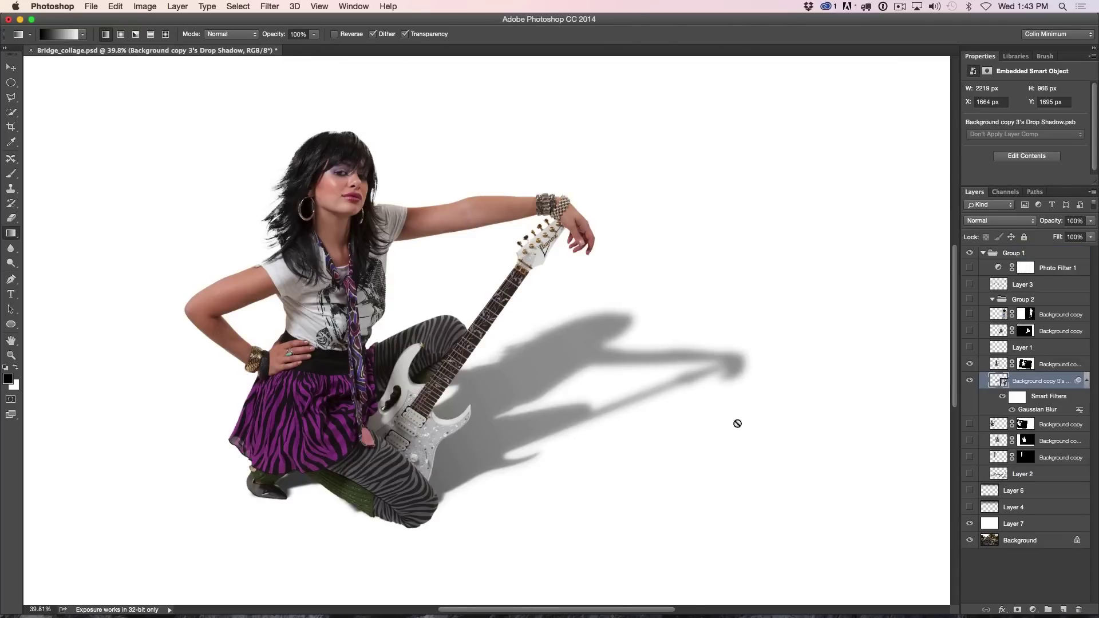
Hide the white backdrop layer, duplicate the shadow smart object and set the copy's opacity to 22%
{"action": "left_click", "coordinate": [969, 523]}
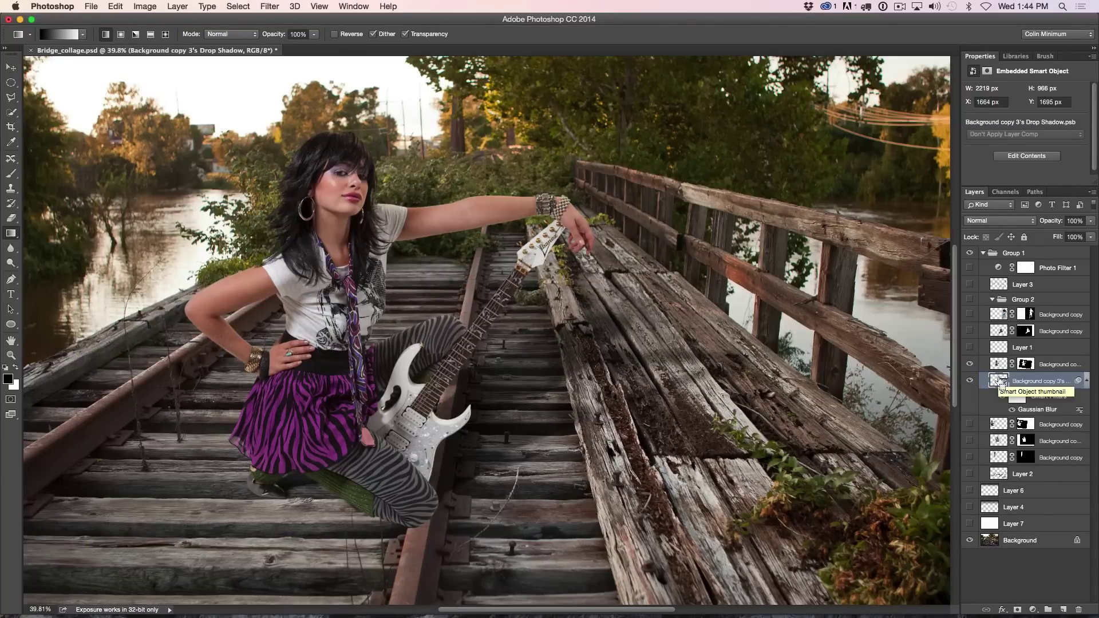
{"action": "key", "text": "super+j"}
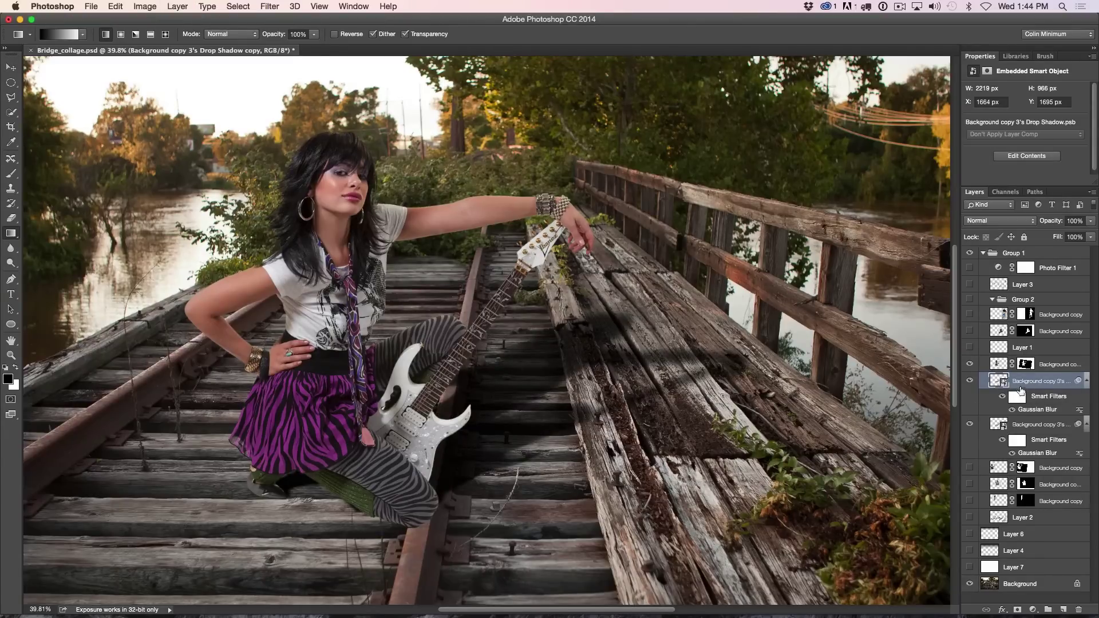
{"action": "left_click_drag", "start_coordinate": [1050, 224], "coordinate": [1007, 227]}
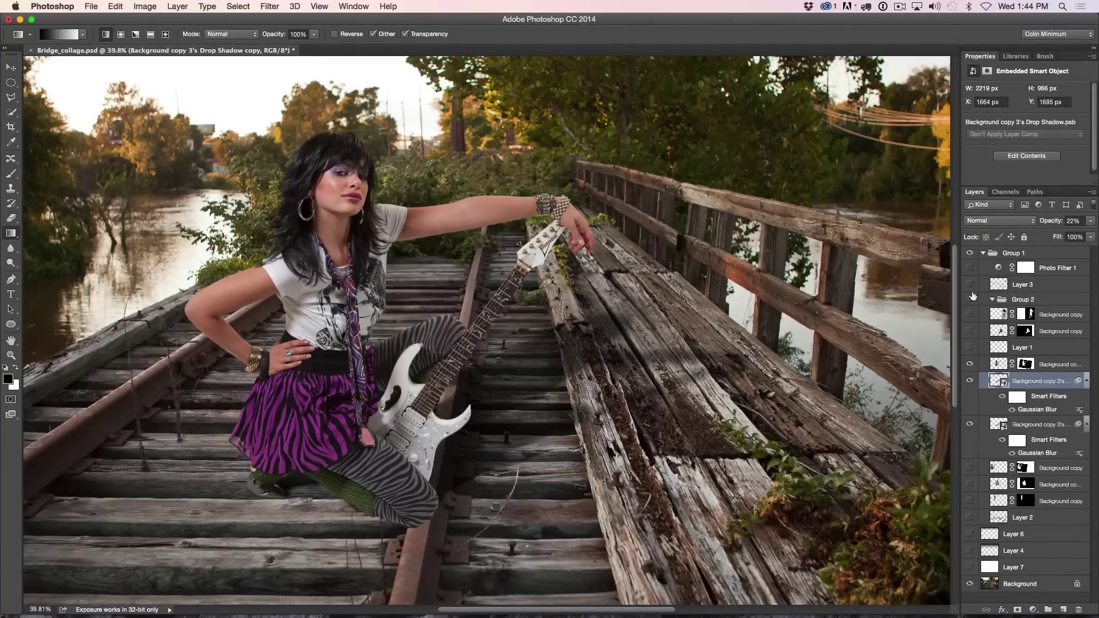
Show all the hidden collage layers except the white backdrop, Layer 7
{"action": "left_click_drag", "start_coordinate": [969, 272], "coordinate": [969, 584]}
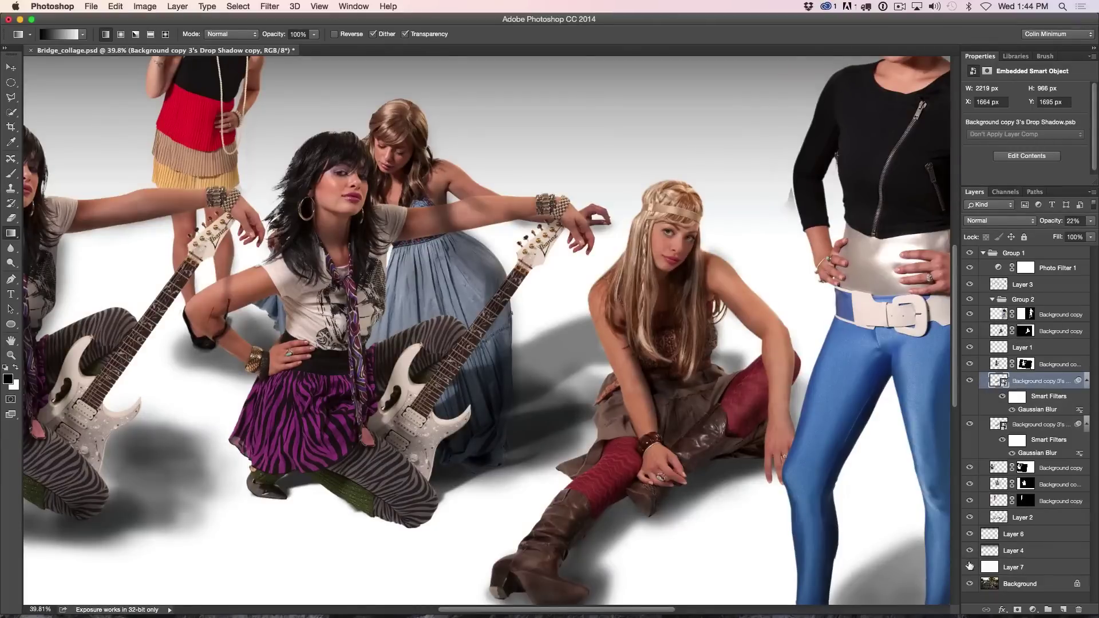
{"action": "left_click", "coordinate": [969, 566]}
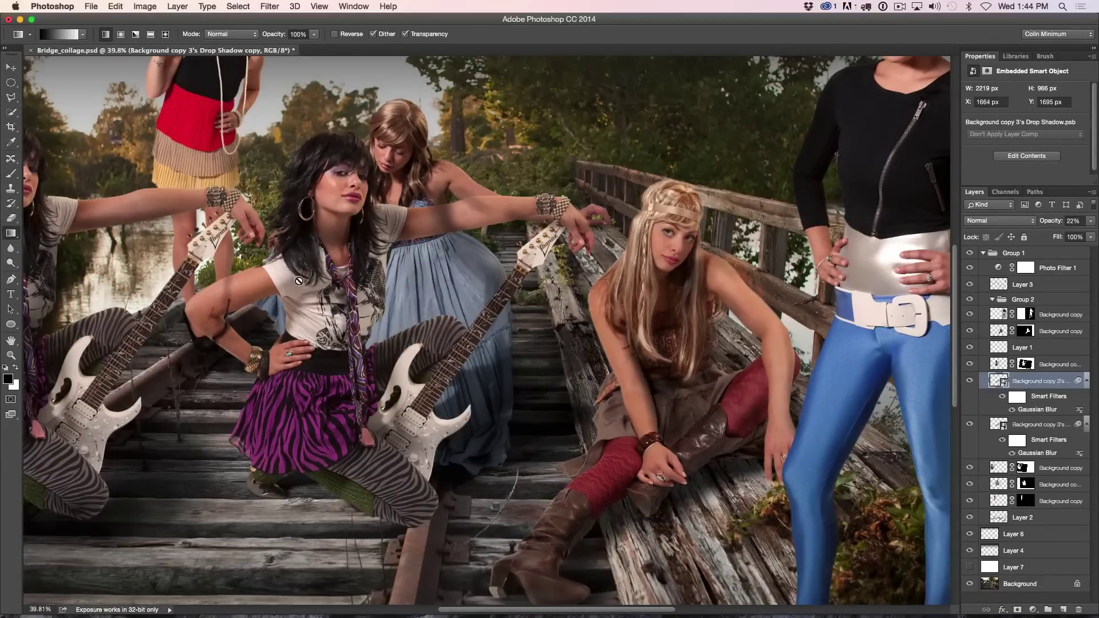
Hide the central guitarist cutout and both of its shadow smart objects in the collage
{"action": "left_click", "coordinate": [968, 381]}
{"action": "left_click", "coordinate": [969, 364]}
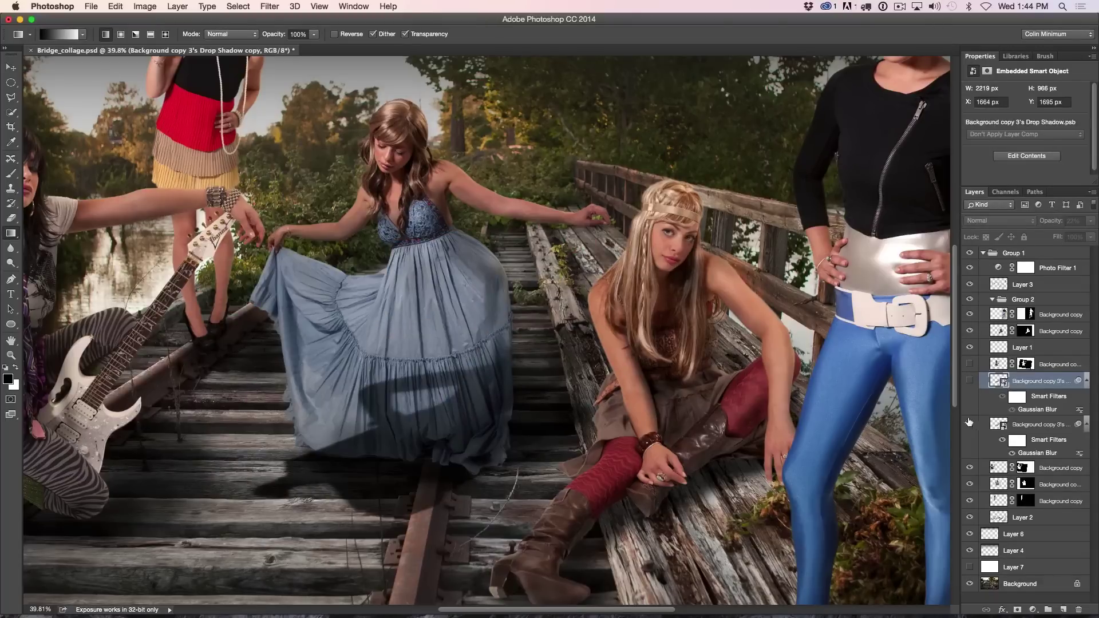
{"action": "left_click", "coordinate": [969, 423]}
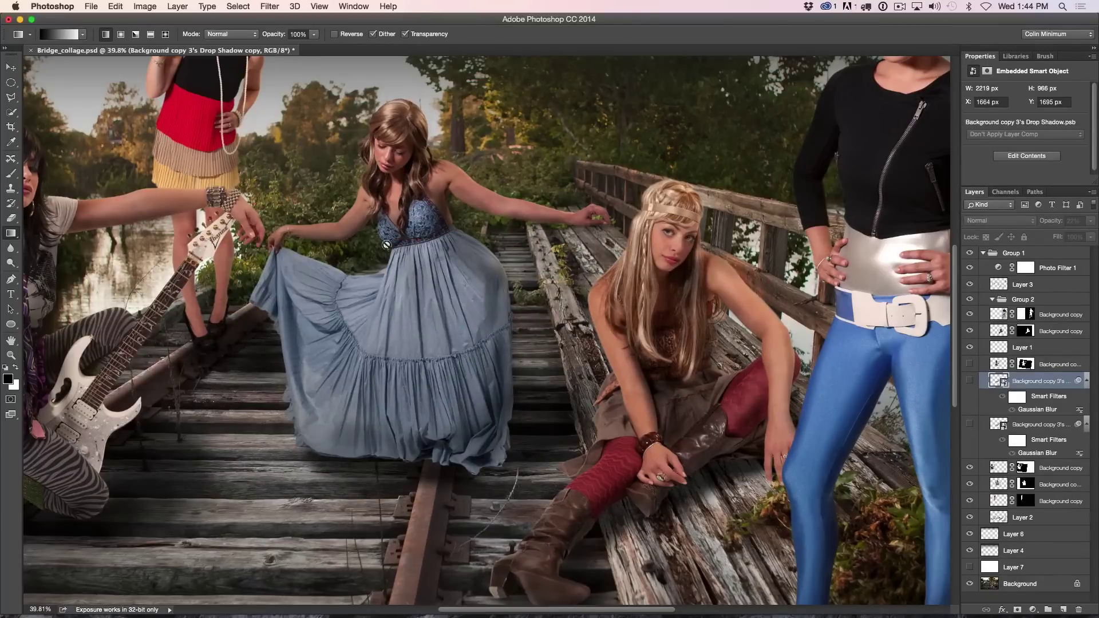
Hide Layer 6's dark gradient, and isolate the Background layer to show the original bridge photo alone
{"action": "scroll", "coordinate": [401, 250], "scroll_direction": "down", "scroll_amount": 1}
{"action": "scroll", "coordinate": [402, 250], "scroll_direction": "down", "scroll_amount": 3}
{"action": "scroll", "coordinate": [401, 250], "scroll_direction": "up", "scroll_amount": 1}
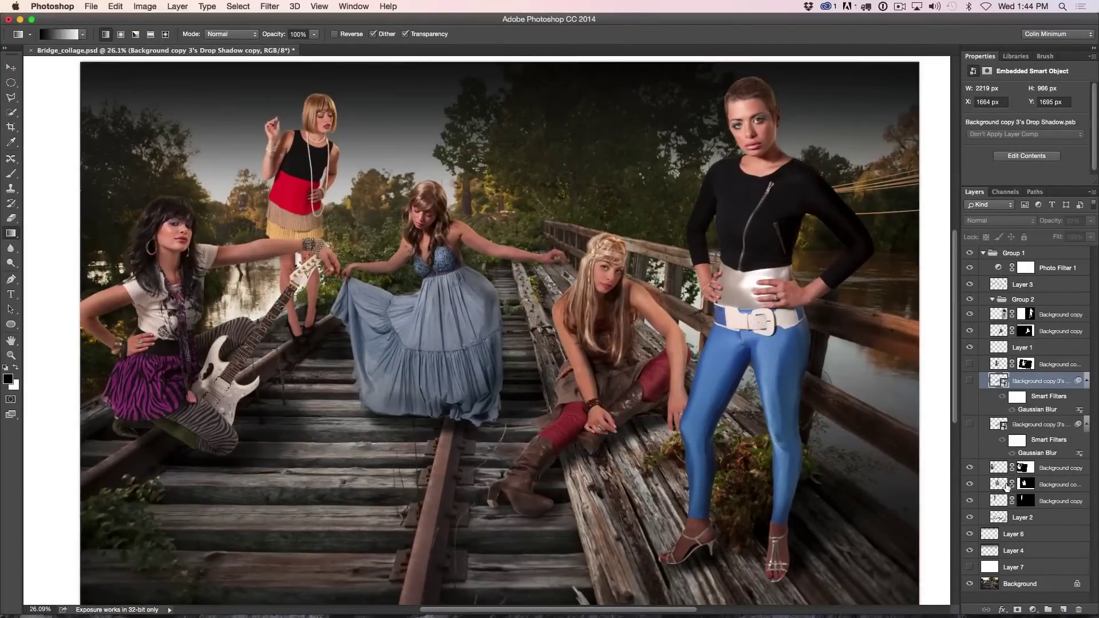
{"action": "left_click", "coordinate": [970, 535]}
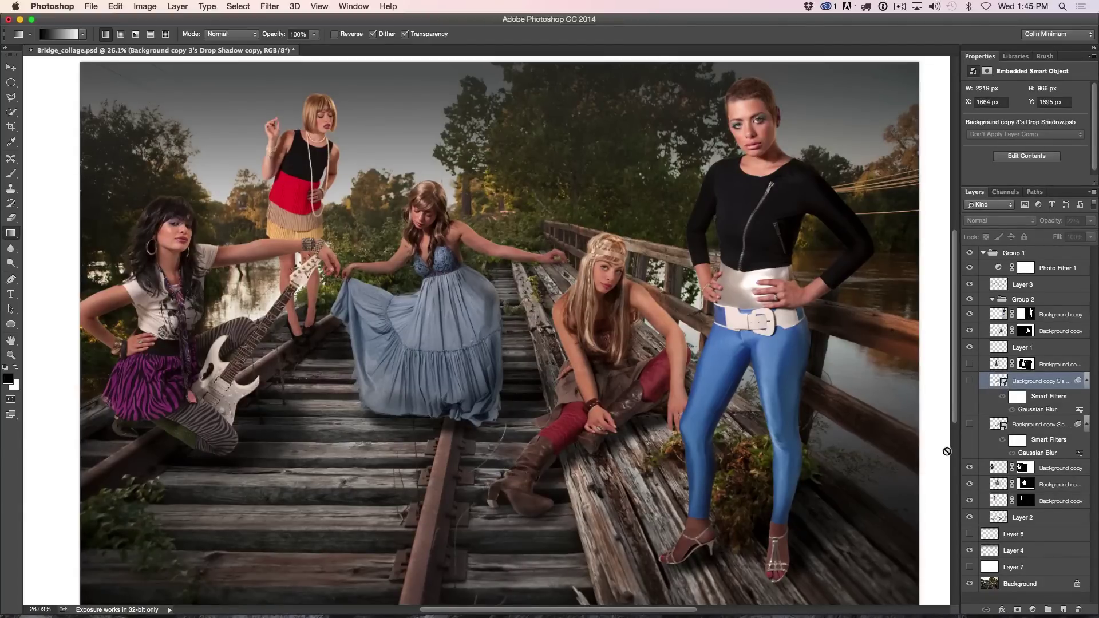
{"action": "right_click", "coordinate": [973, 584]}
{"action": "left_click", "coordinate": [1005, 515]}
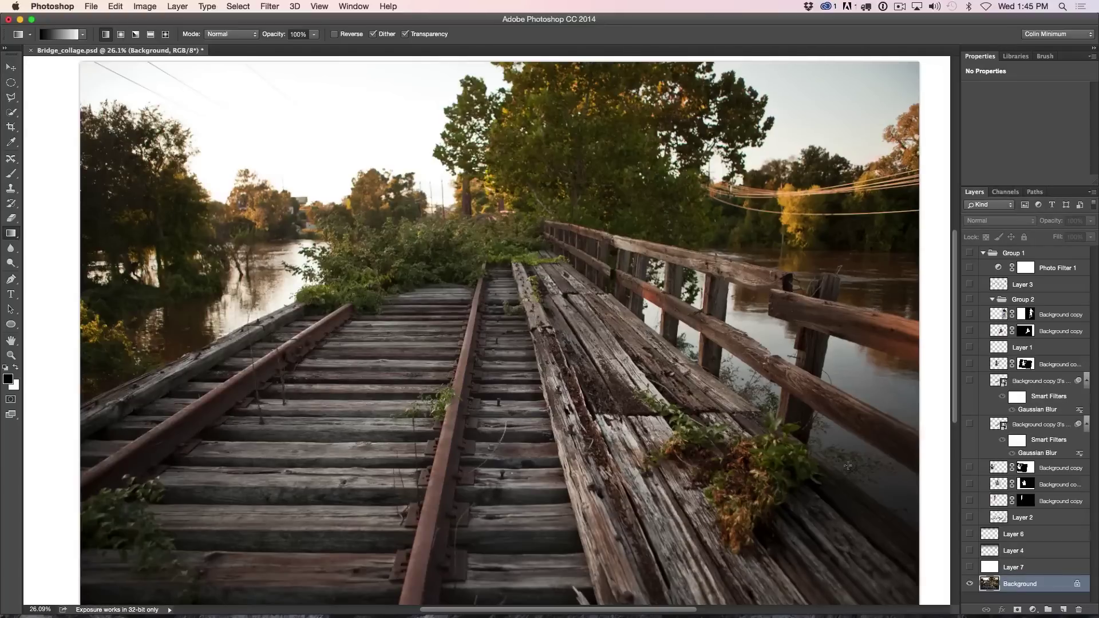
Show all the collage layers above the Background again, leaving only the white Layer 7 hidden
{"action": "left_click", "coordinate": [970, 519]}
{"action": "left_click_drag", "start_coordinate": [970, 254], "coordinate": [969, 563]}
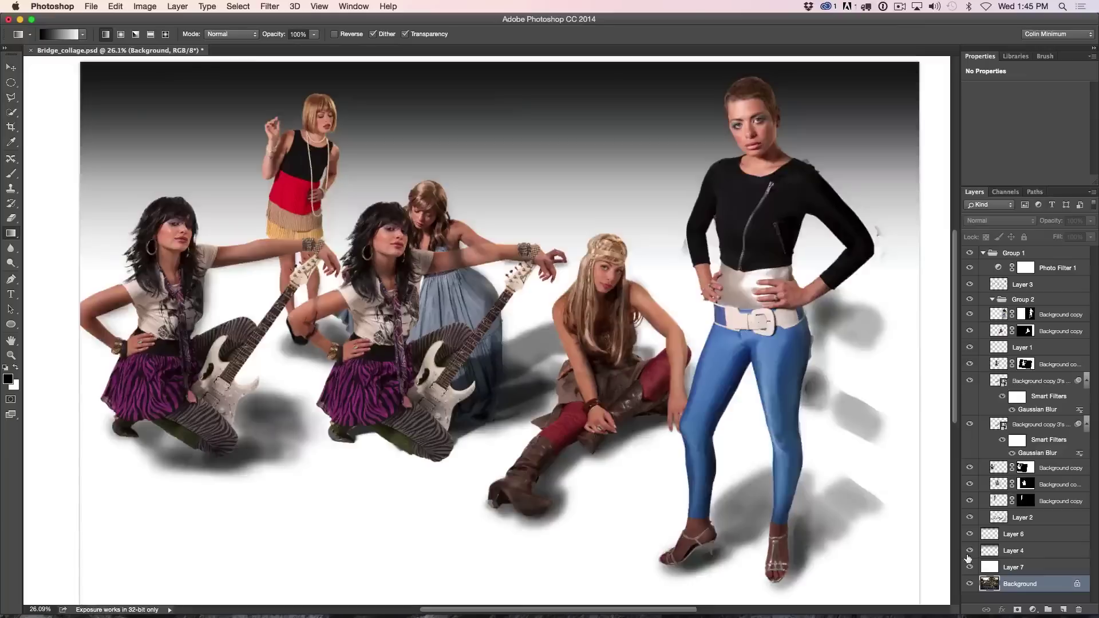
{"action": "left_click", "coordinate": [969, 566]}
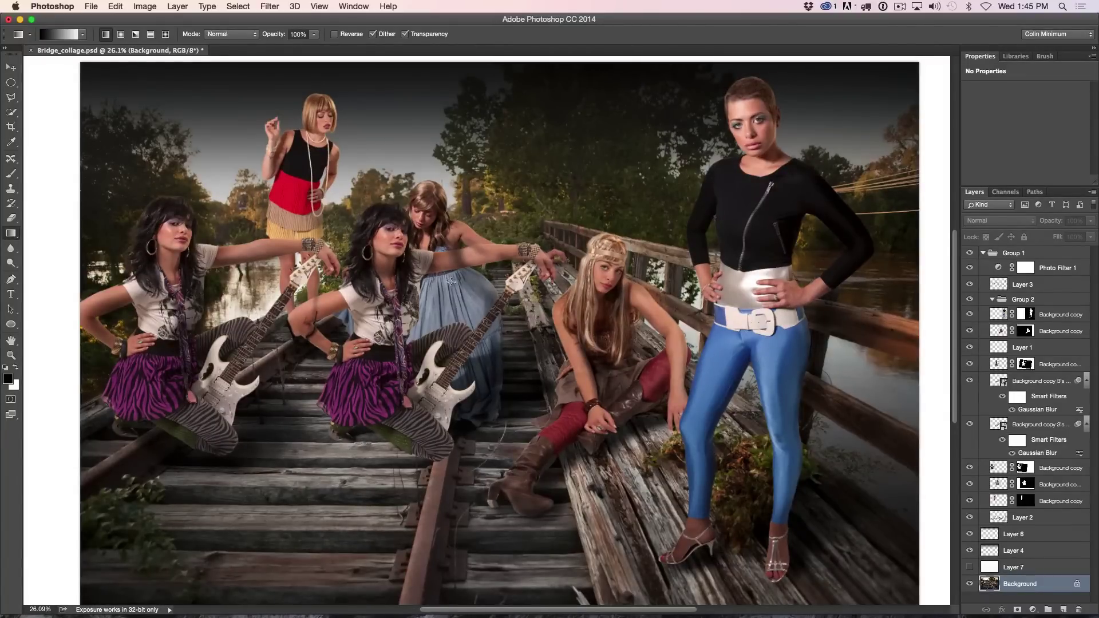
Hide the duplicate guitarist in the middle of the bridge along with the upper of her two shadow smart objects
{"action": "left_click", "coordinate": [969, 364]}
{"action": "left_click", "coordinate": [969, 381]}
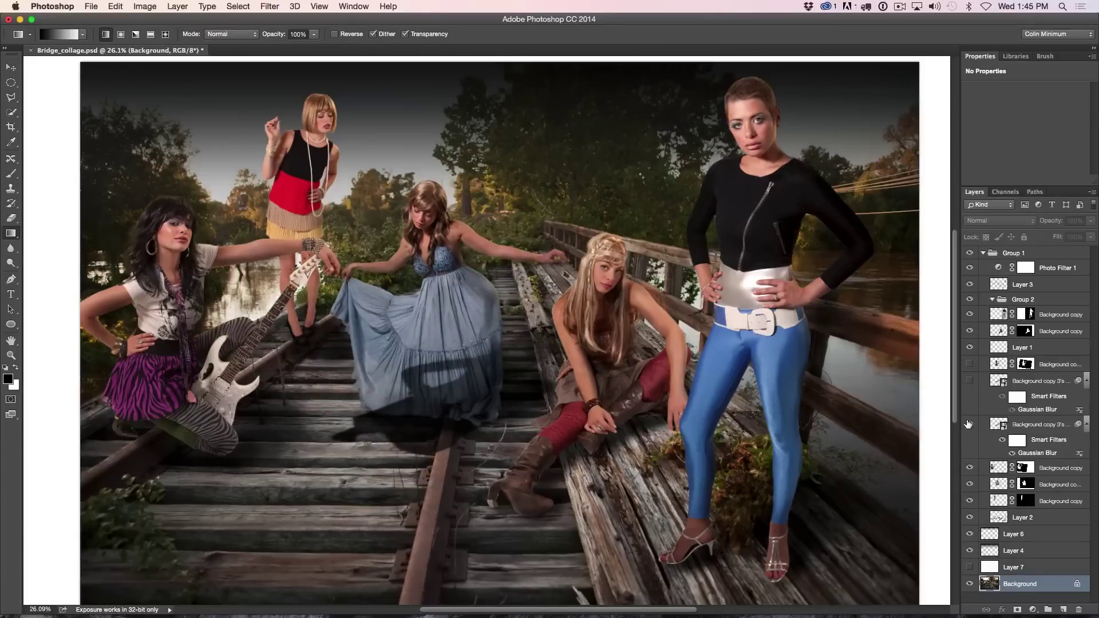